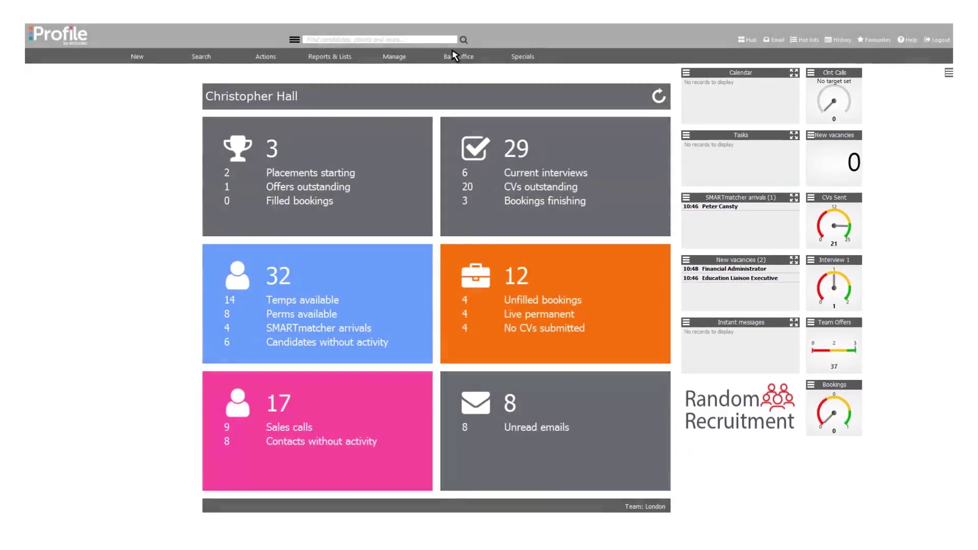
# - Look through the commands in each main category and the shortcuts to the hub, email, hot lists, history, favourites and help
pyautogui.click(438, 44)
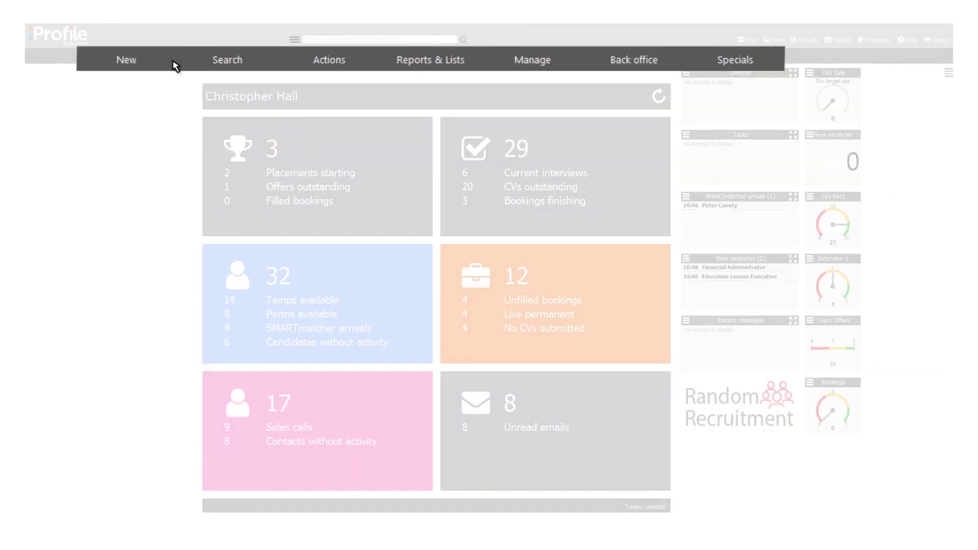
pyautogui.click(176, 65)
pyautogui.click(263, 71)
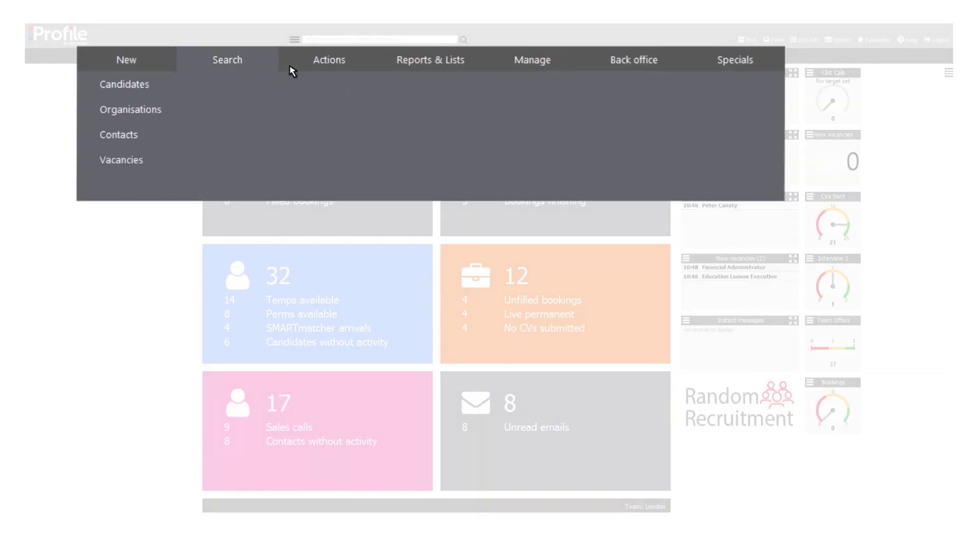
pyautogui.click(366, 66)
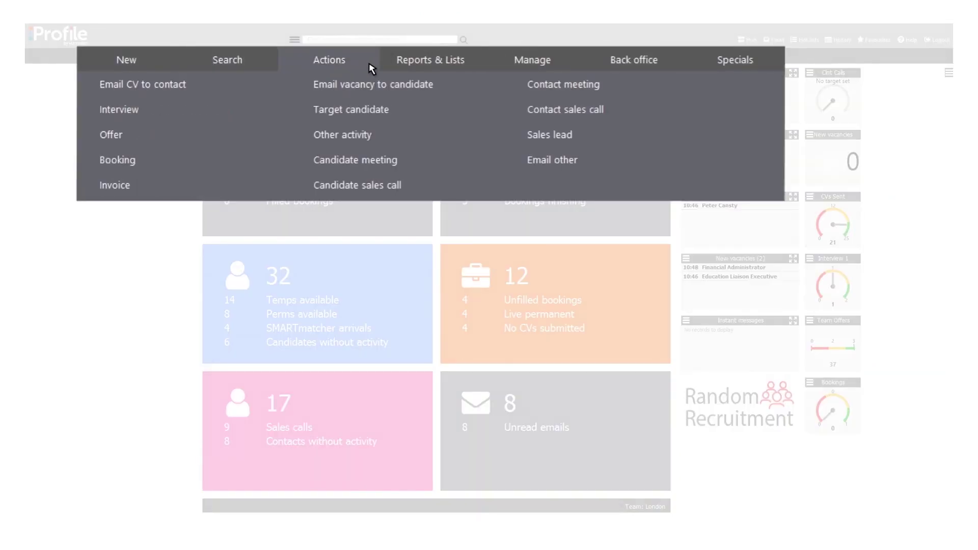
pyautogui.click(479, 69)
pyautogui.click(566, 71)
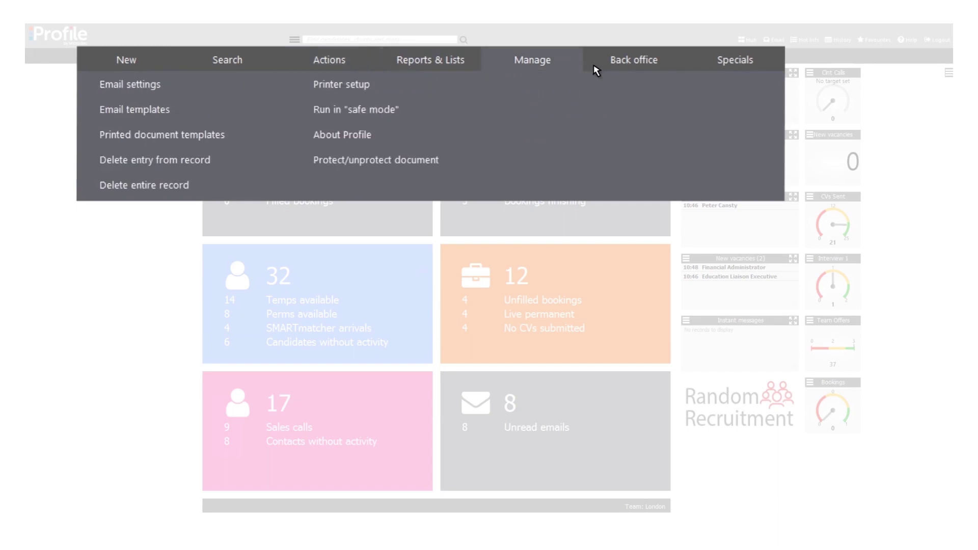
pyautogui.click(674, 66)
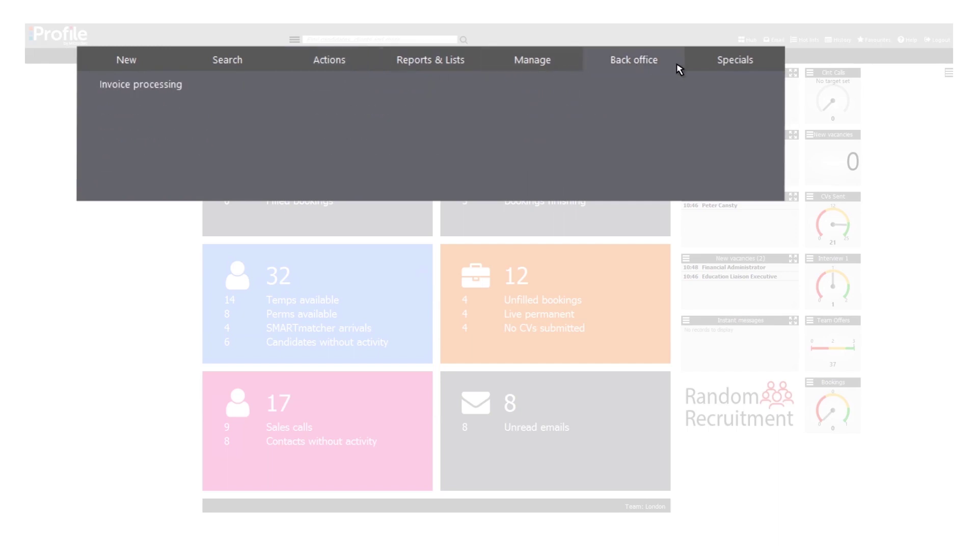
pyautogui.click(772, 66)
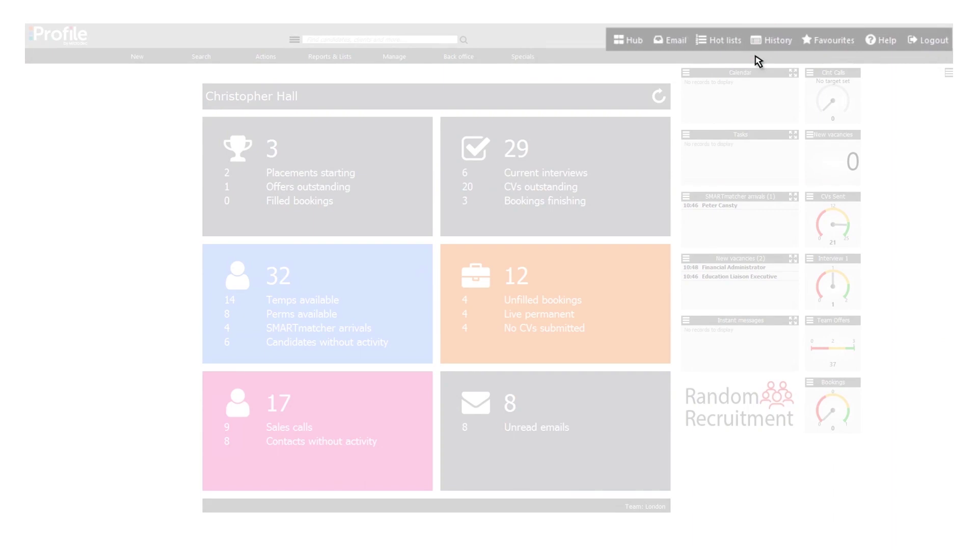
pyautogui.click(640, 55)
pyautogui.click(682, 56)
pyautogui.click(719, 57)
pyautogui.click(783, 57)
pyautogui.click(836, 52)
pyautogui.click(891, 54)
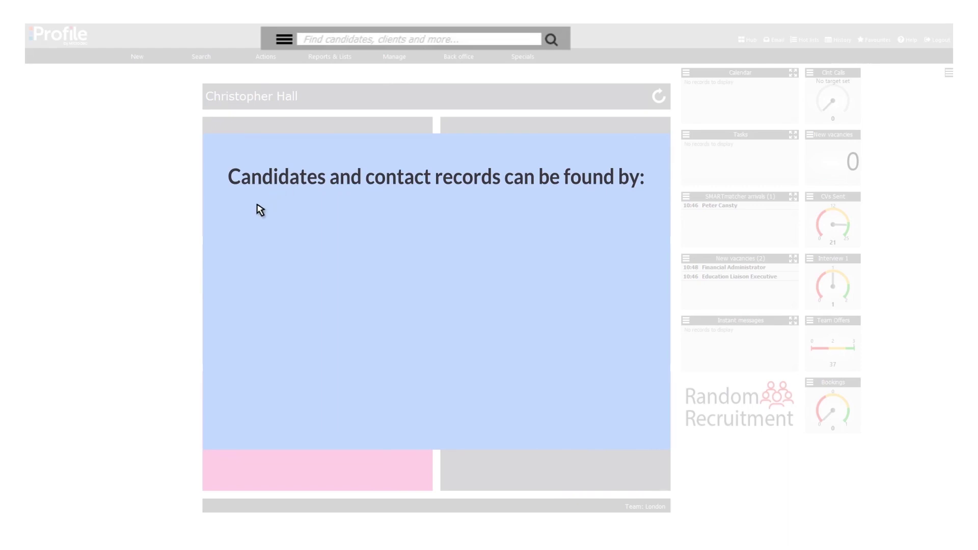
pyautogui.click(238, 251)
pyautogui.click(240, 255)
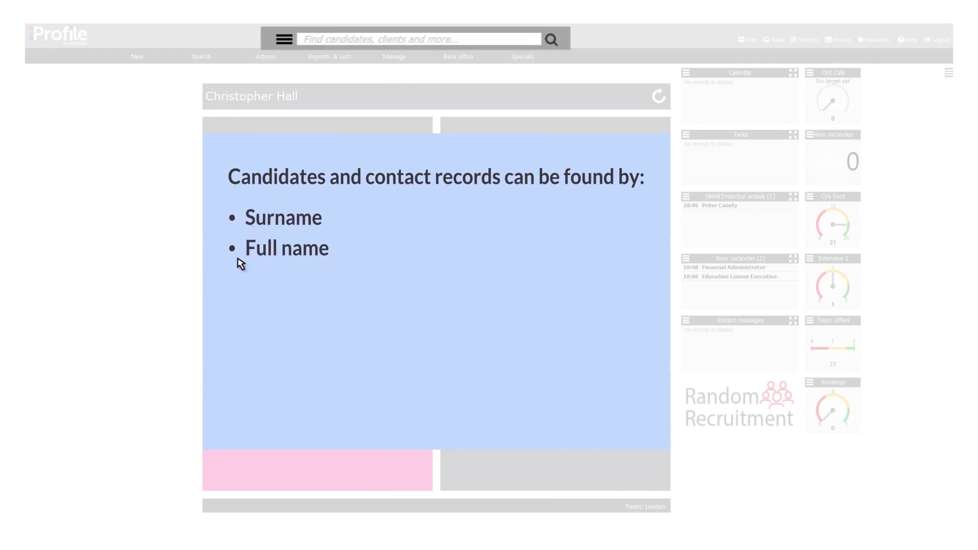
pyautogui.click(239, 284)
pyautogui.click(239, 313)
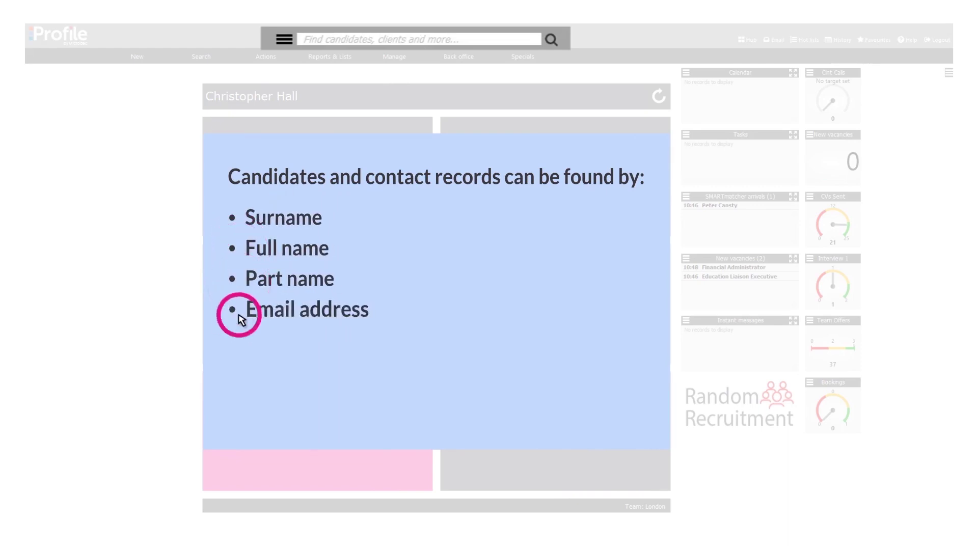
pyautogui.click(241, 350)
pyautogui.click(240, 382)
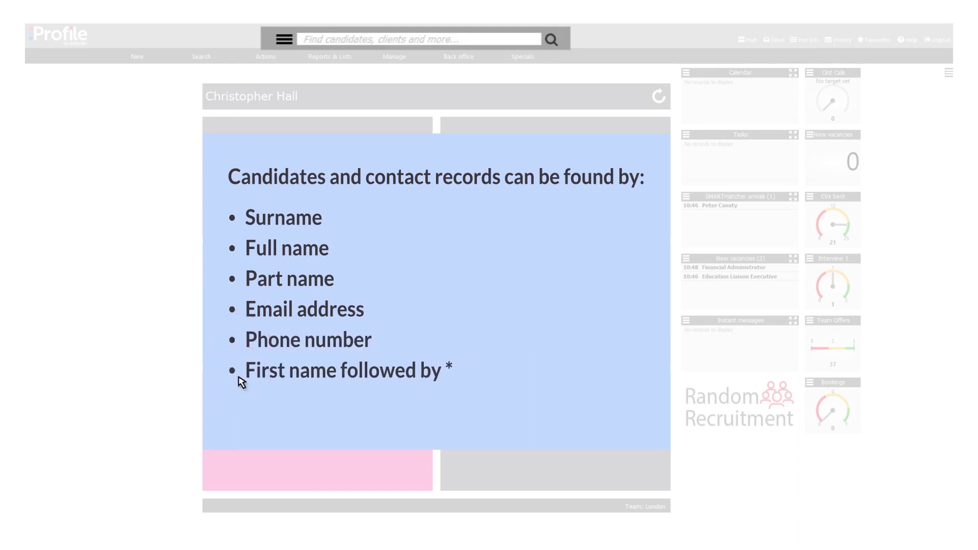
pyautogui.click(241, 413)
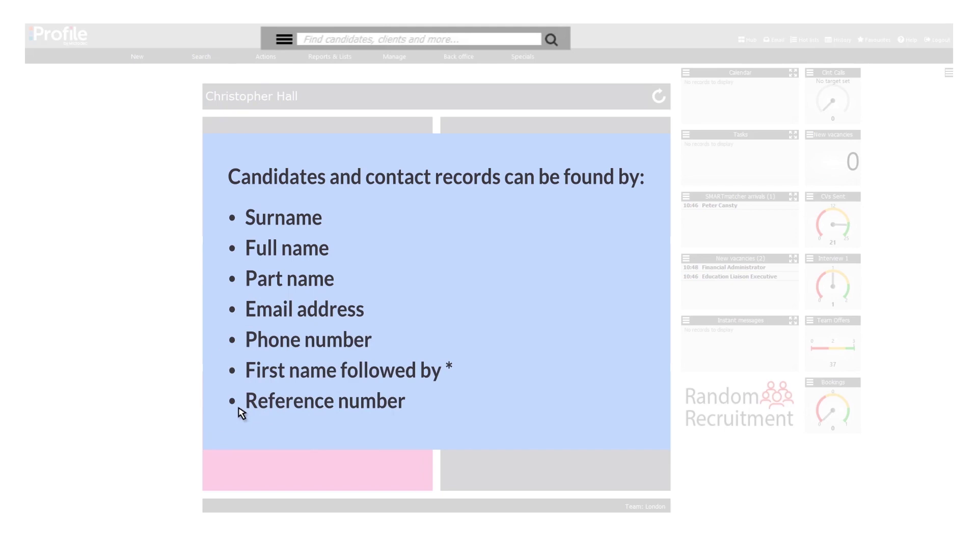
# - Search all records by the contact's surname and open the Human Resources Manager contact at Microdec Plc
pyautogui.click(274, 44)
pyautogui.write('smith')
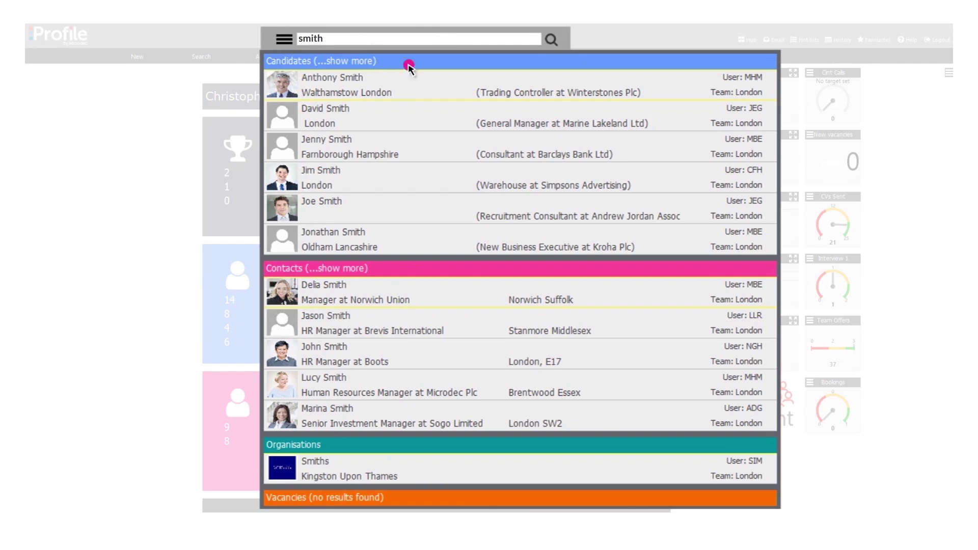
pyautogui.click(412, 270)
pyautogui.click(414, 446)
pyautogui.click(409, 503)
pyautogui.click(345, 391)
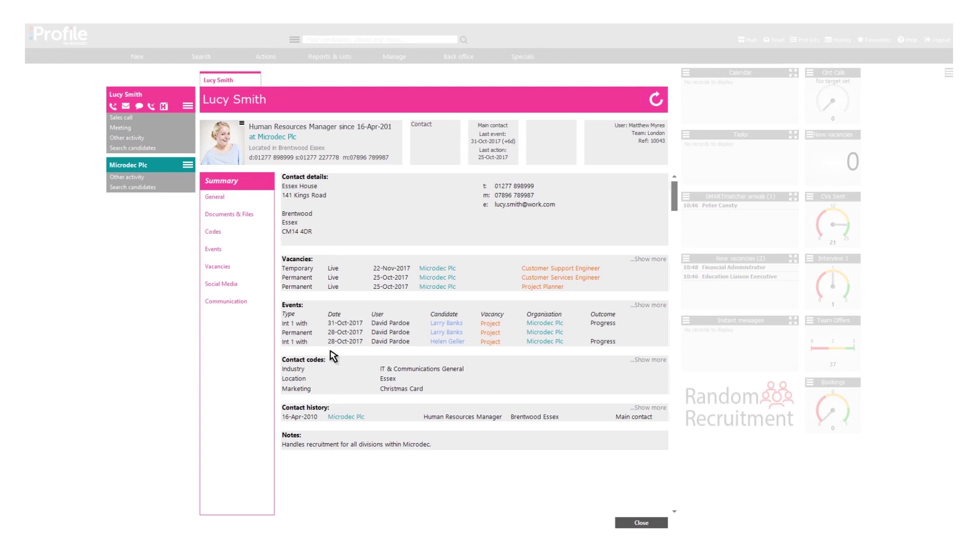
# - Examine the contact's header details and the additional actions available for the contact and for Microdec Plc
pyautogui.click(247, 93)
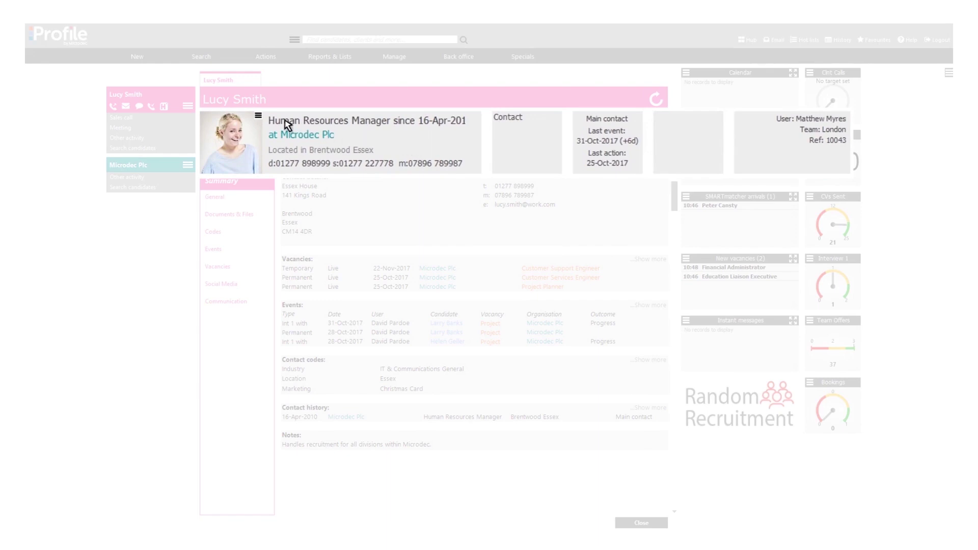
pyautogui.click(259, 116)
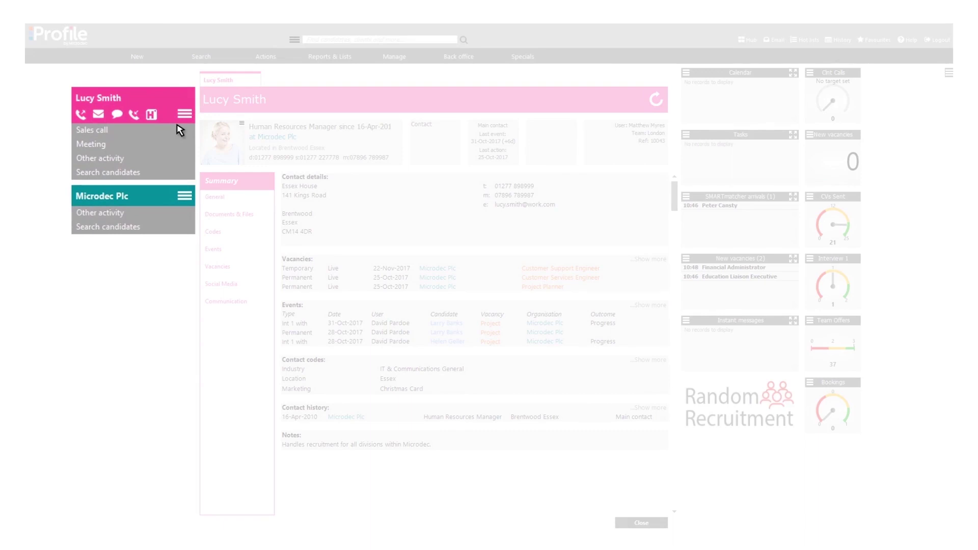
pyautogui.click(185, 116)
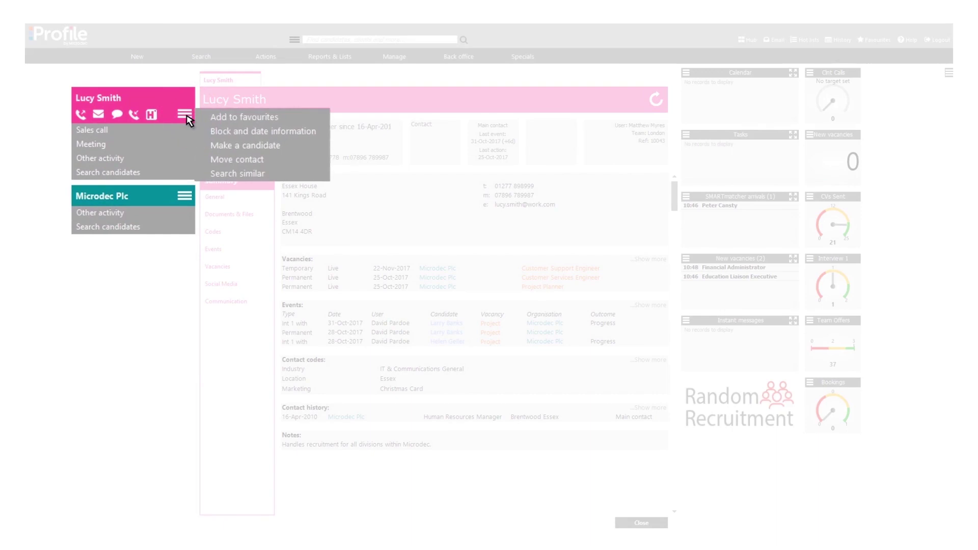
pyautogui.click(186, 119)
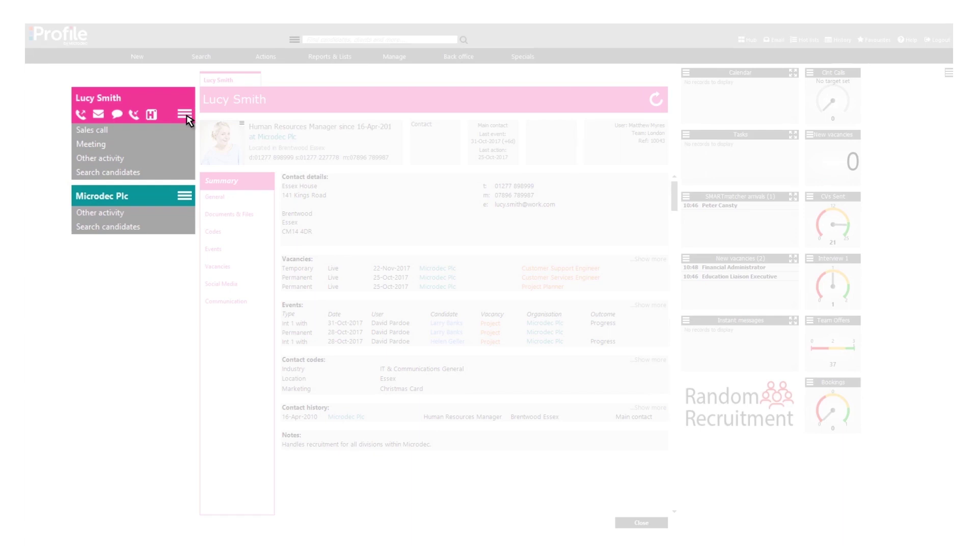
pyautogui.click(188, 199)
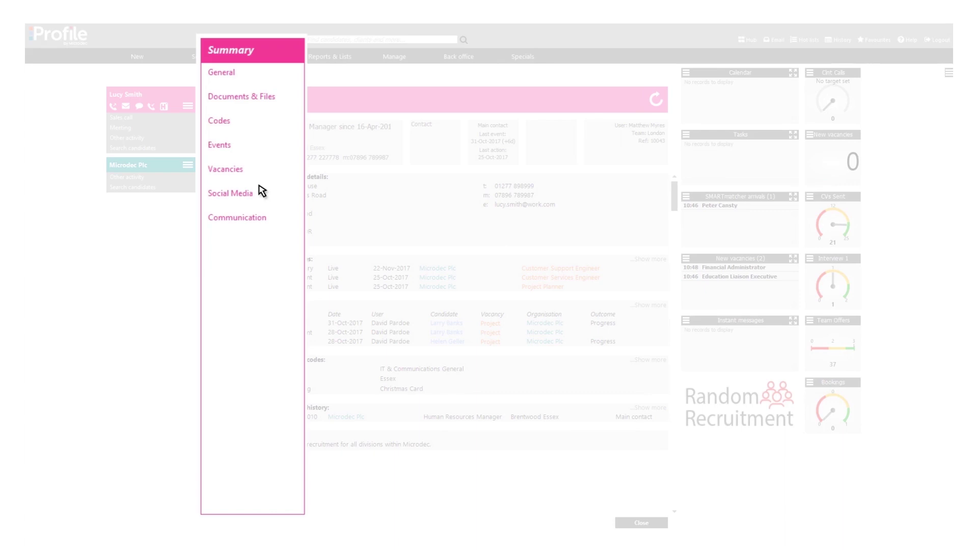
# - Review the contact's summary, expanding the events section to its full list and collapsing it again
pyautogui.click(261, 190)
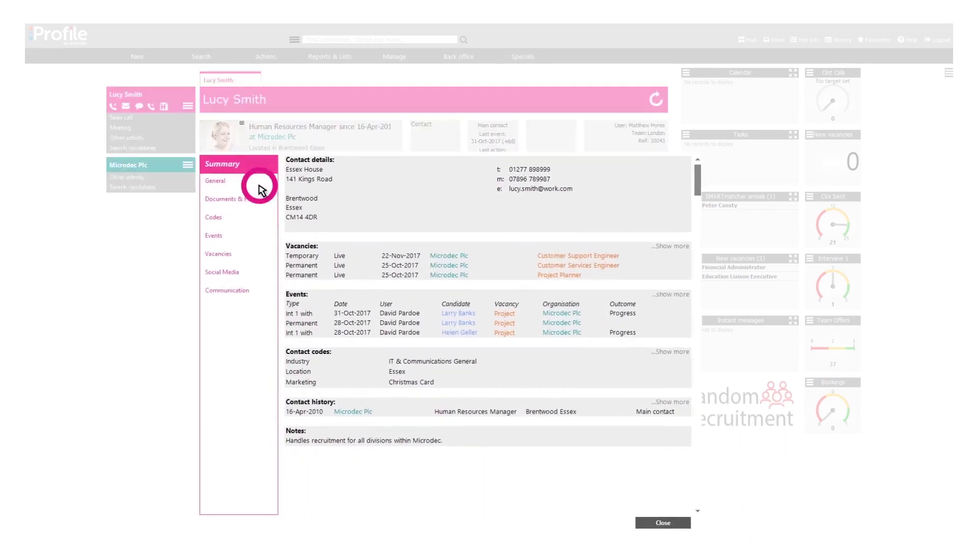
pyautogui.click(563, 163)
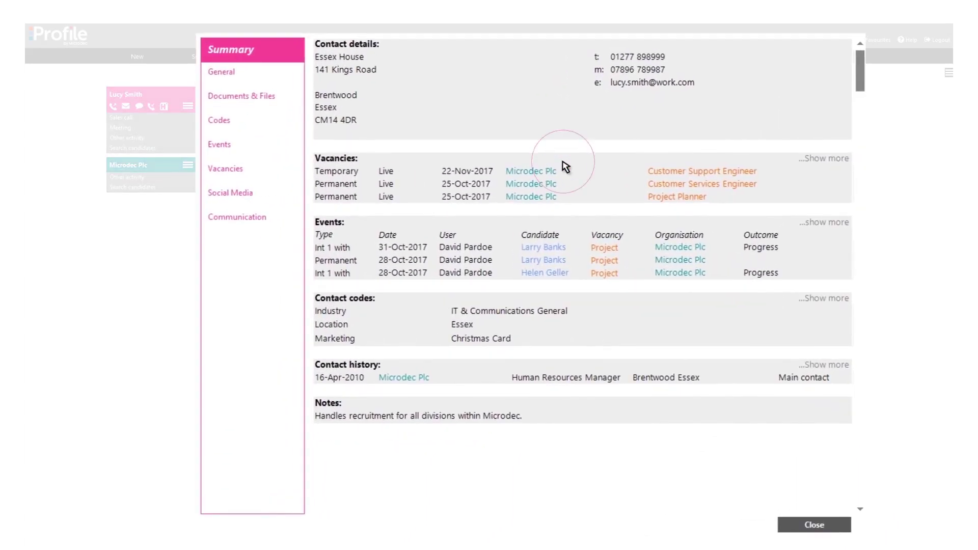
pyautogui.click(631, 180)
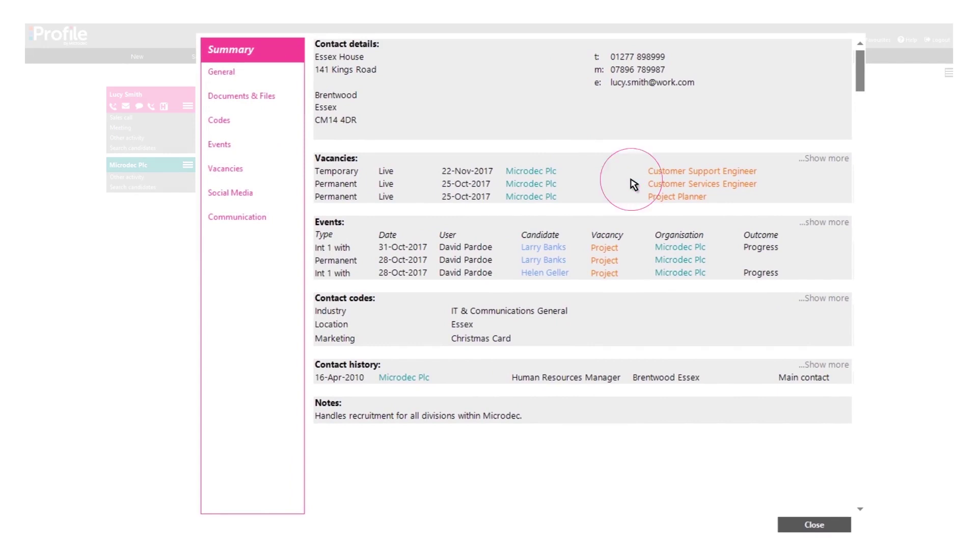
pyautogui.click(577, 244)
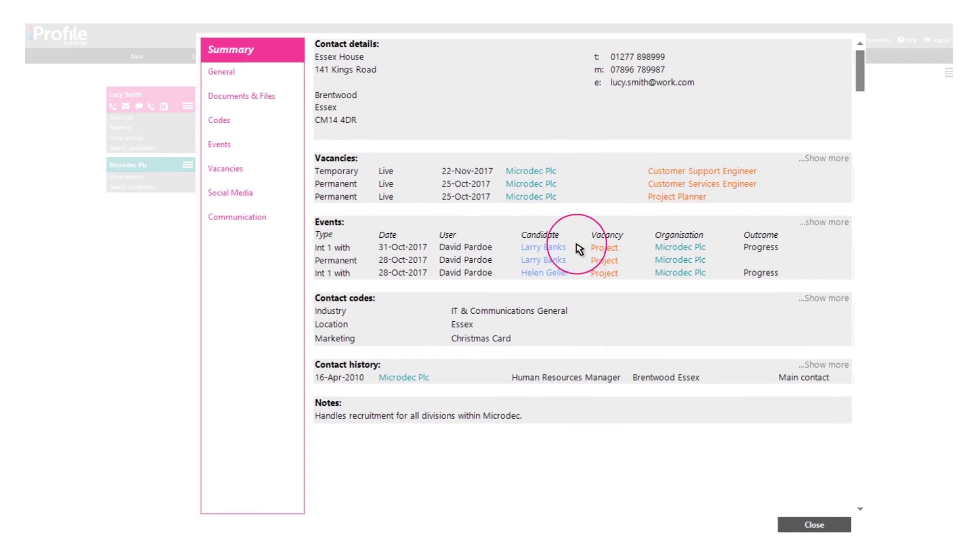
pyautogui.click(821, 224)
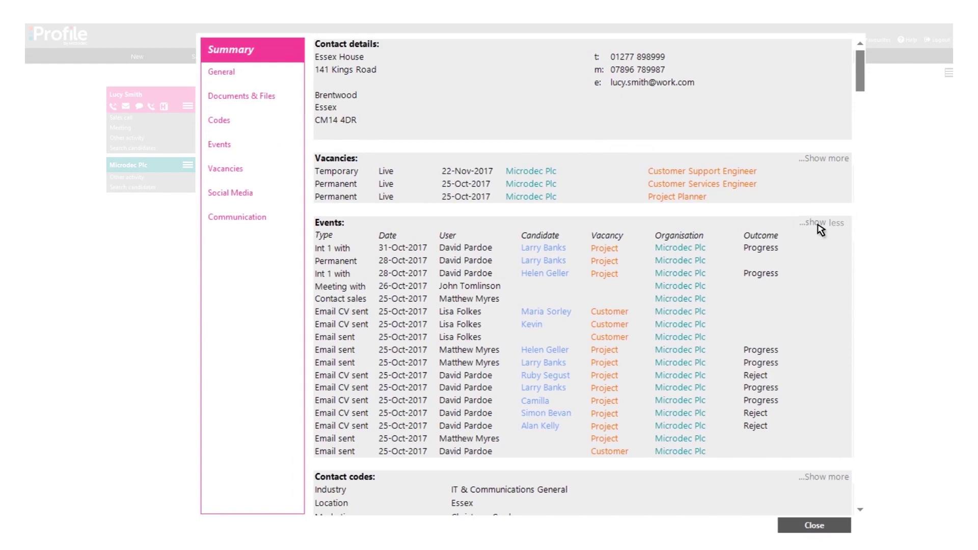
pyautogui.click(821, 224)
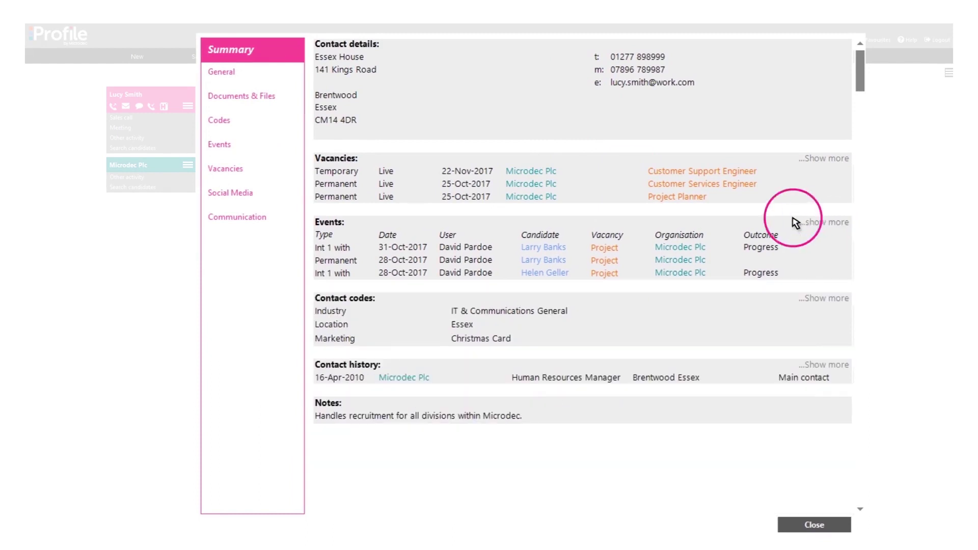
# - Review the contact's general details and the codes recorded for the contact, organisation and vacancies
pyautogui.click(269, 78)
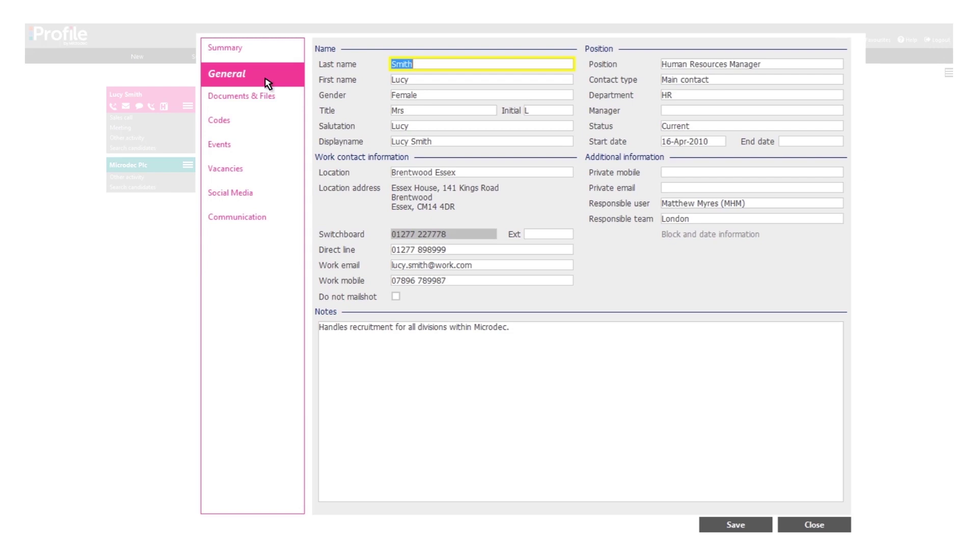
pyautogui.click(263, 126)
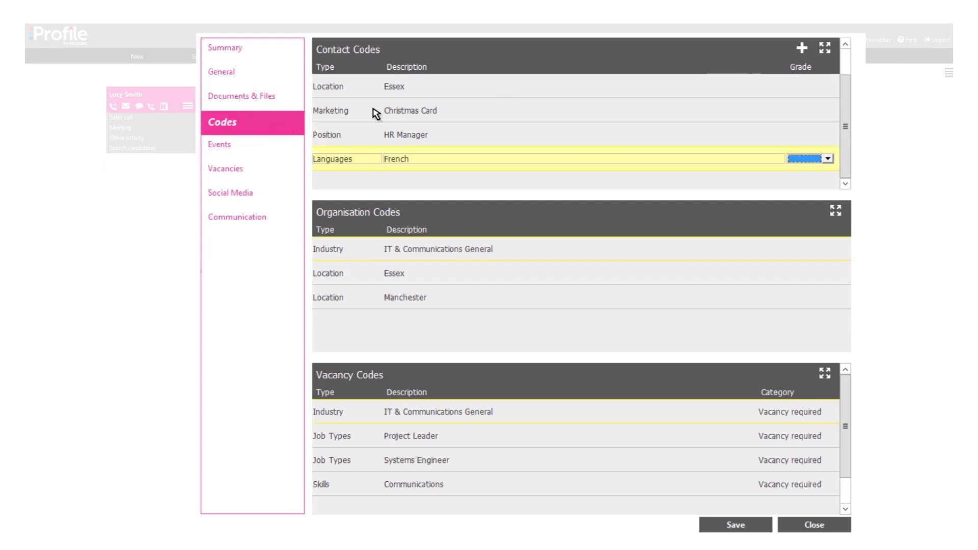
pyautogui.click(803, 49)
# - Show the contact's vacancies and open the permanent Project Planner vacancy
pyautogui.click(287, 173)
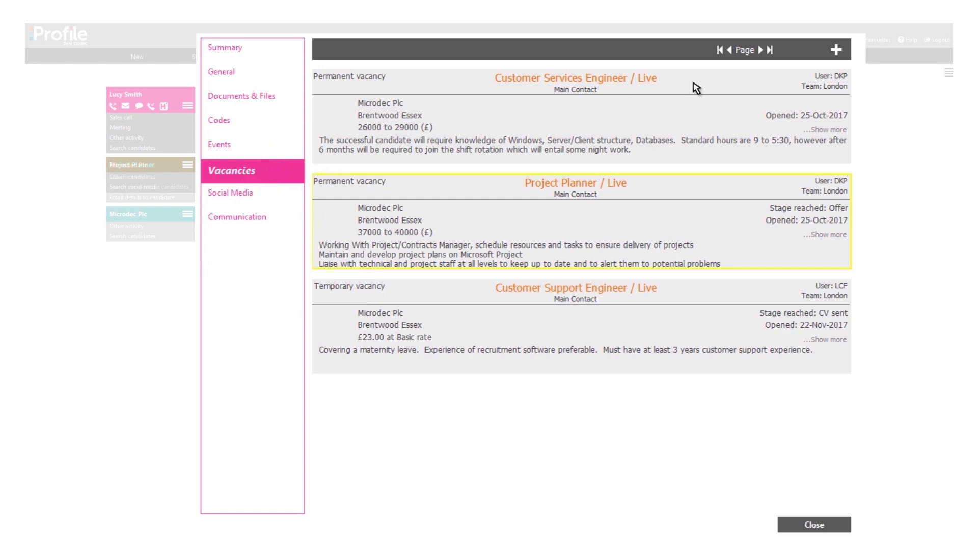
pyautogui.click(838, 53)
pyautogui.click(617, 185)
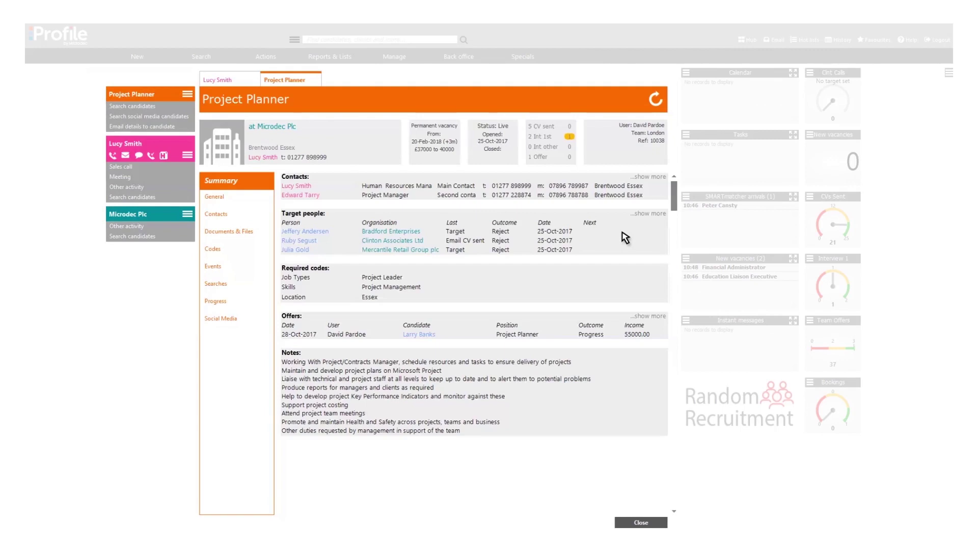
# - Examine the actions available for the vacancy, its contact and Microdec Plc, and the vacancy's header details
pyautogui.click(182, 109)
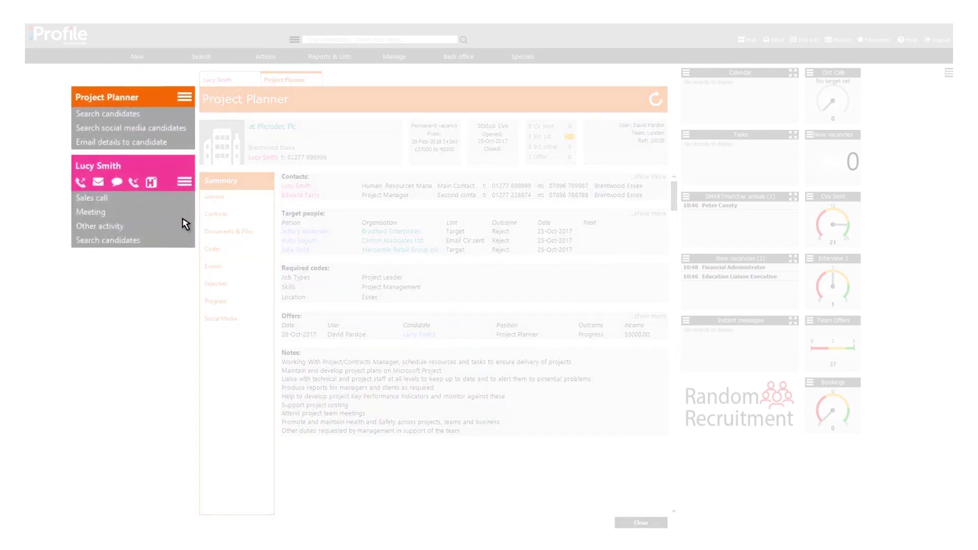
pyautogui.click(185, 279)
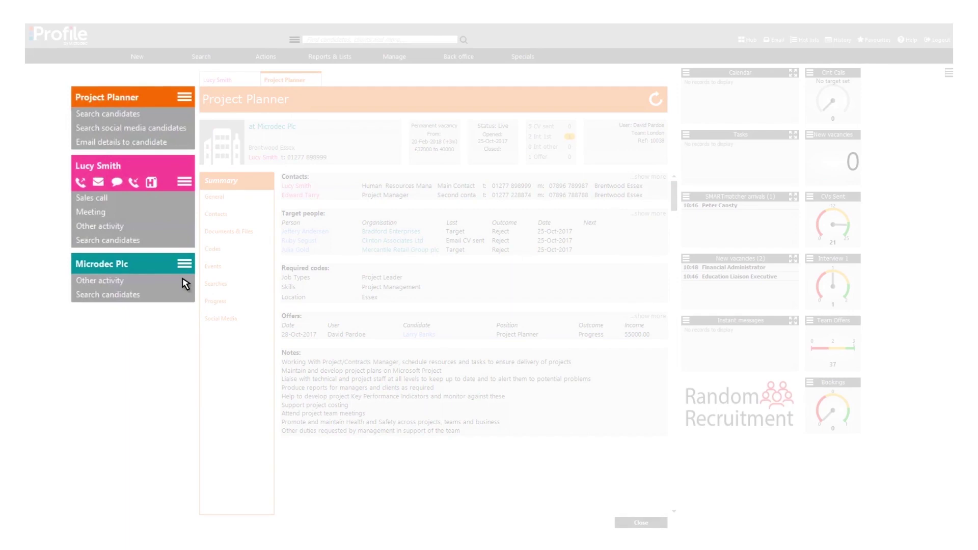
pyautogui.click(360, 150)
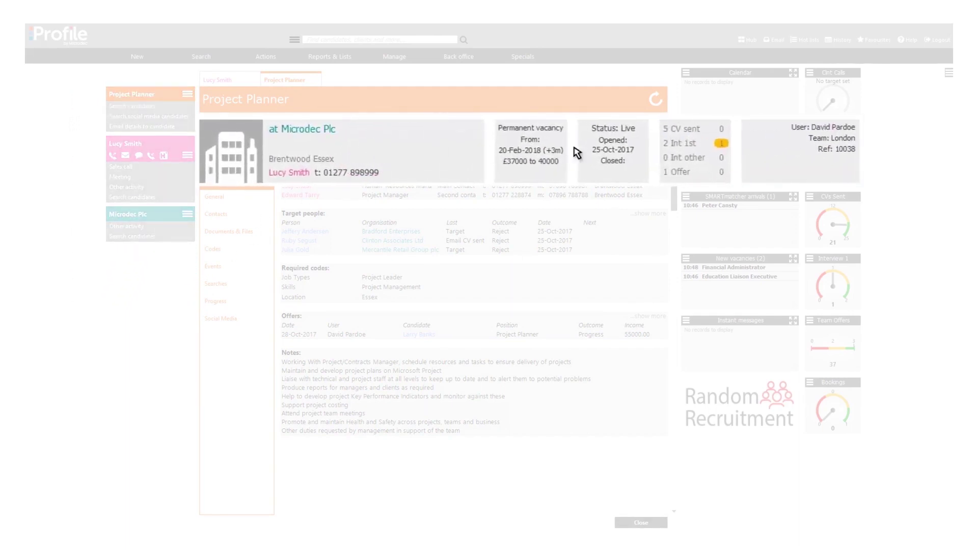
# - Display the Project Planner vacancy's progress list for candidates who have reached at least first interview
pyautogui.click(702, 150)
pyautogui.click(669, 149)
pyautogui.click(727, 151)
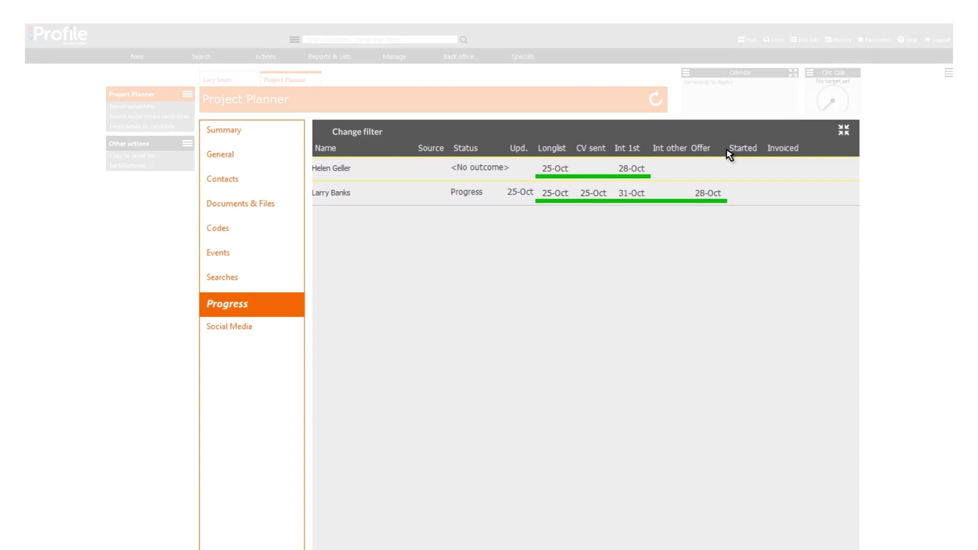
# - Remove the progress filter and select the candidate with the 28-Oct offer
pyautogui.click(391, 133)
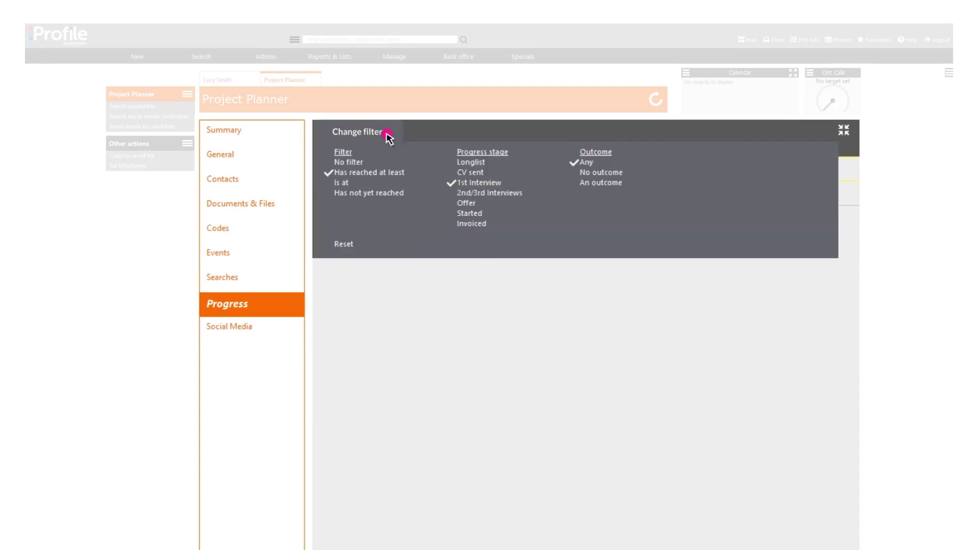
pyautogui.click(359, 162)
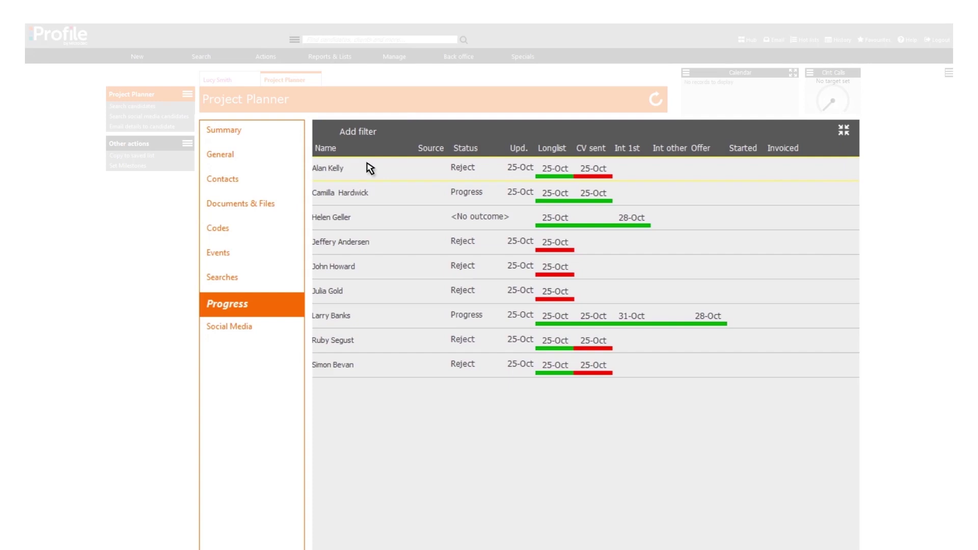
pyautogui.click(404, 317)
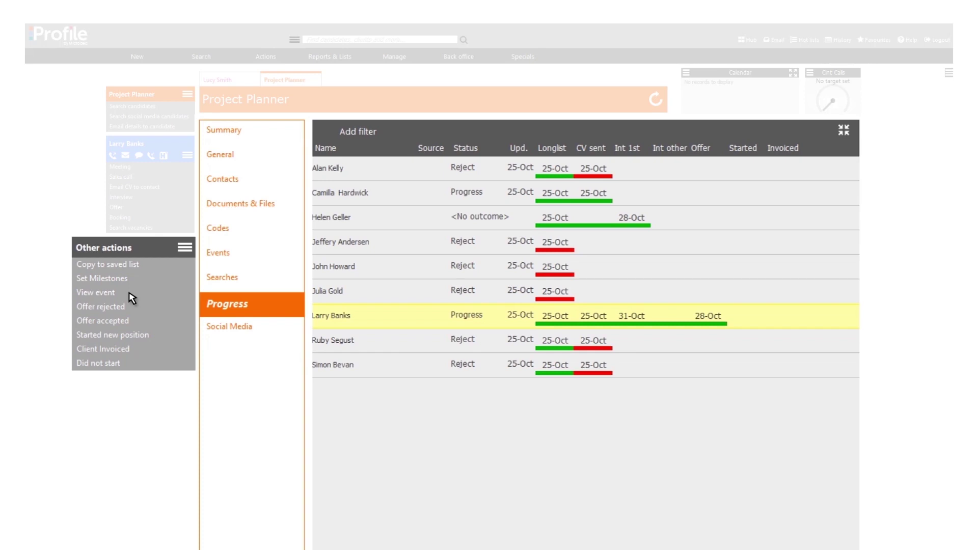
# - Set the selected candidate's permanent offer outcome to Started, save it, and accept the proposed Inactive candidate and Closed successfully vacancy statuses
pyautogui.click(97, 293)
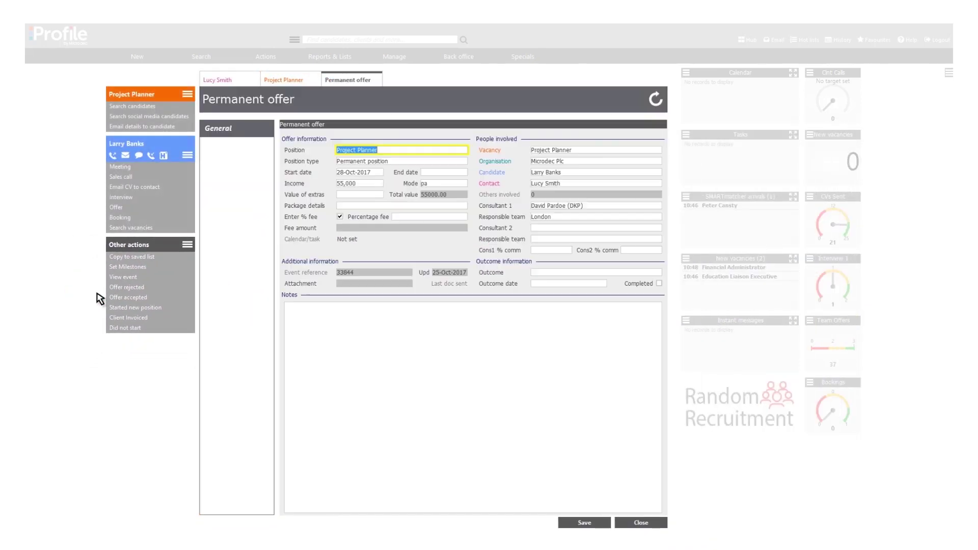
pyautogui.click(563, 273)
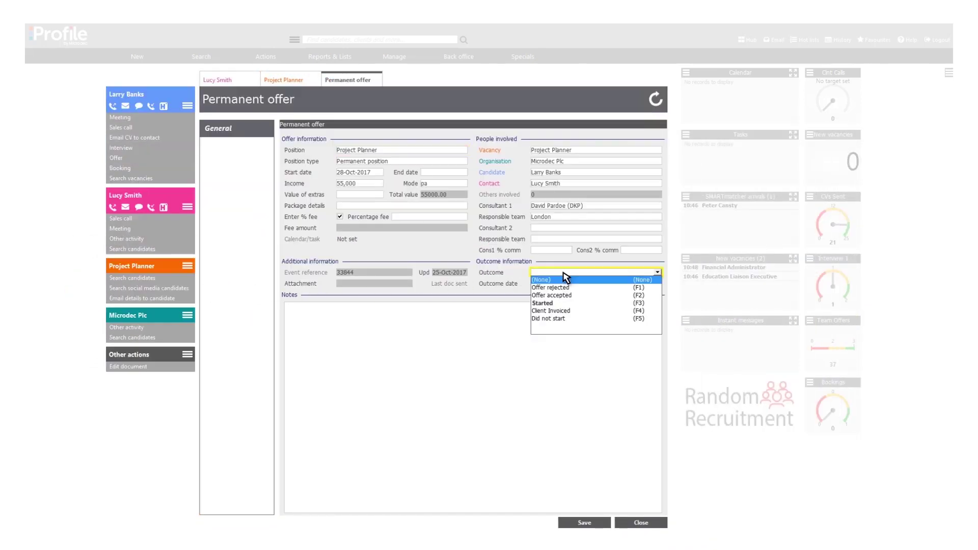
pyautogui.click(547, 303)
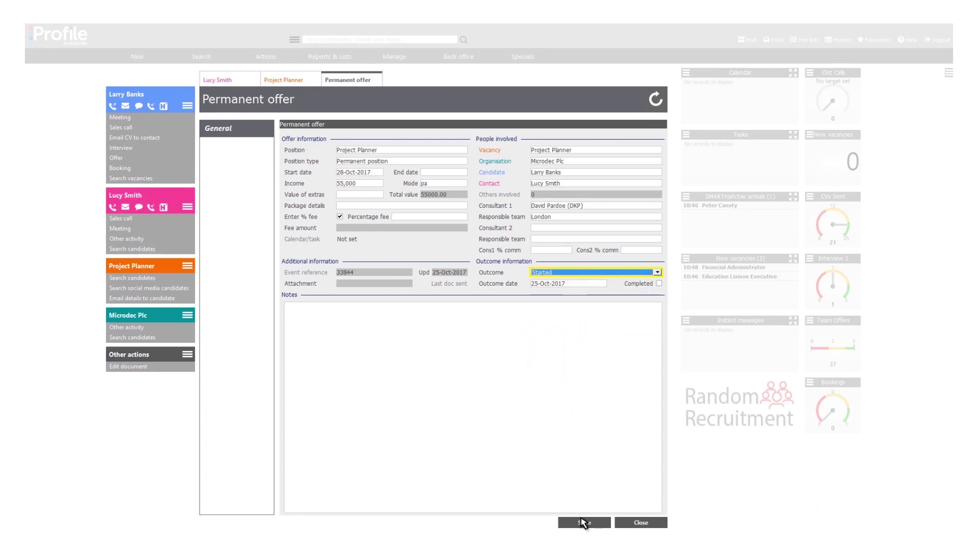
pyautogui.click(580, 521)
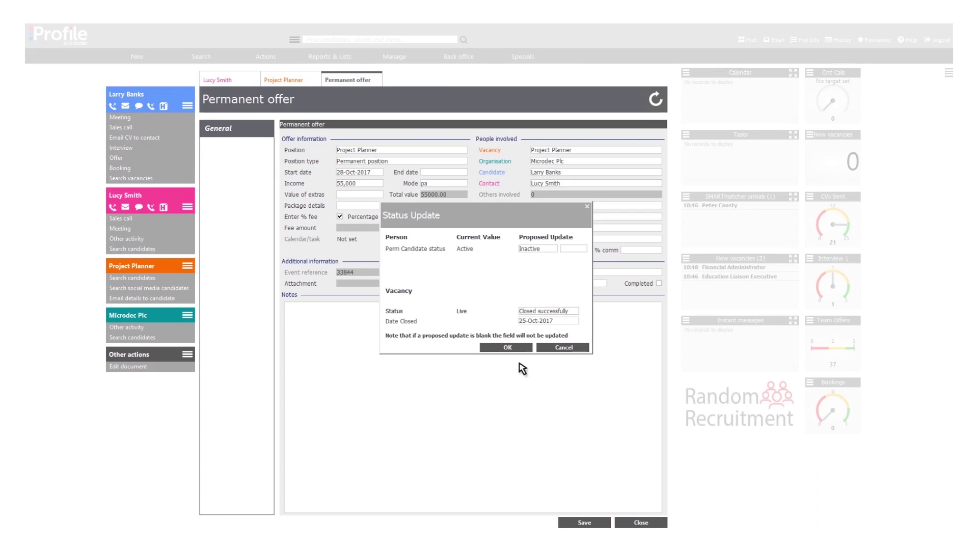
pyautogui.click(511, 349)
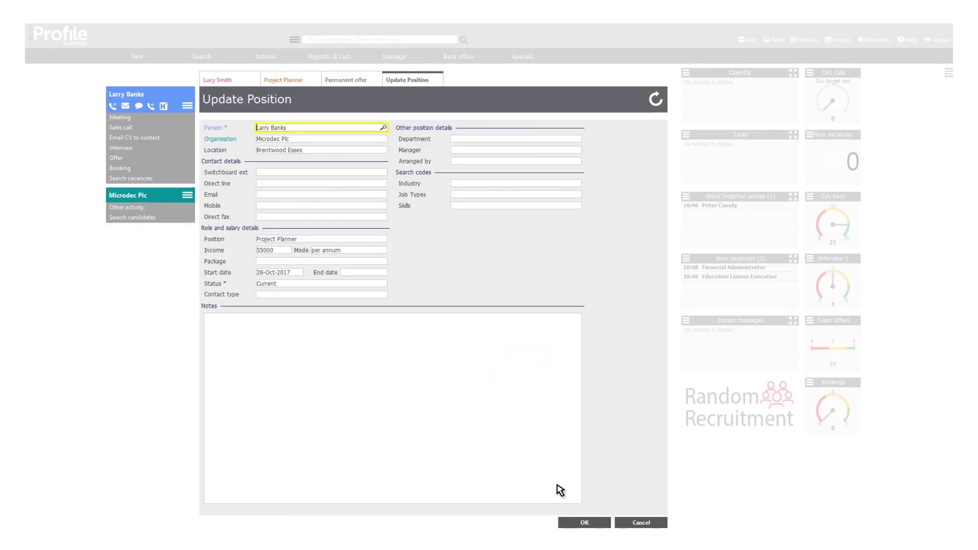
# - Accept the candidate's new Project Planner position at Microdec Plc and request an invoice for the placement, saving the offer
pyautogui.click(569, 523)
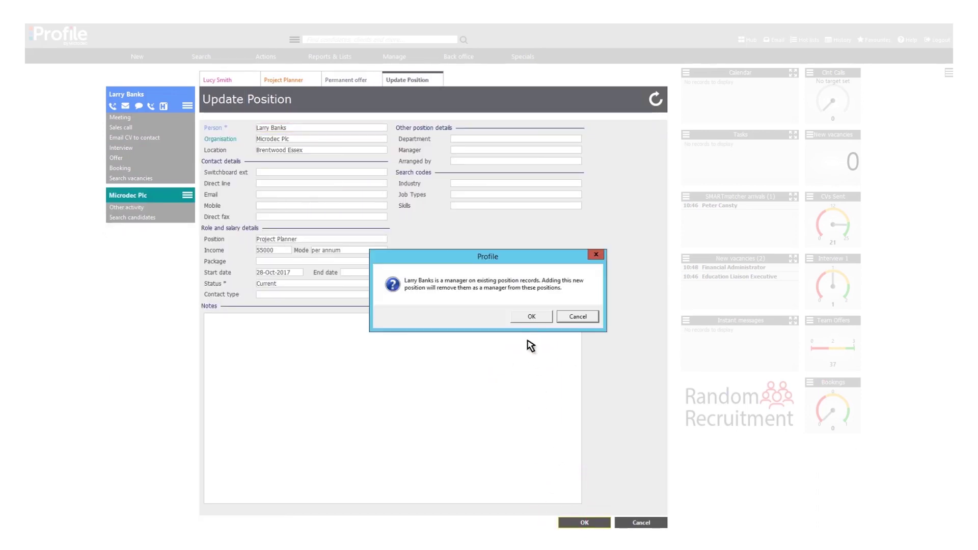
pyautogui.click(526, 320)
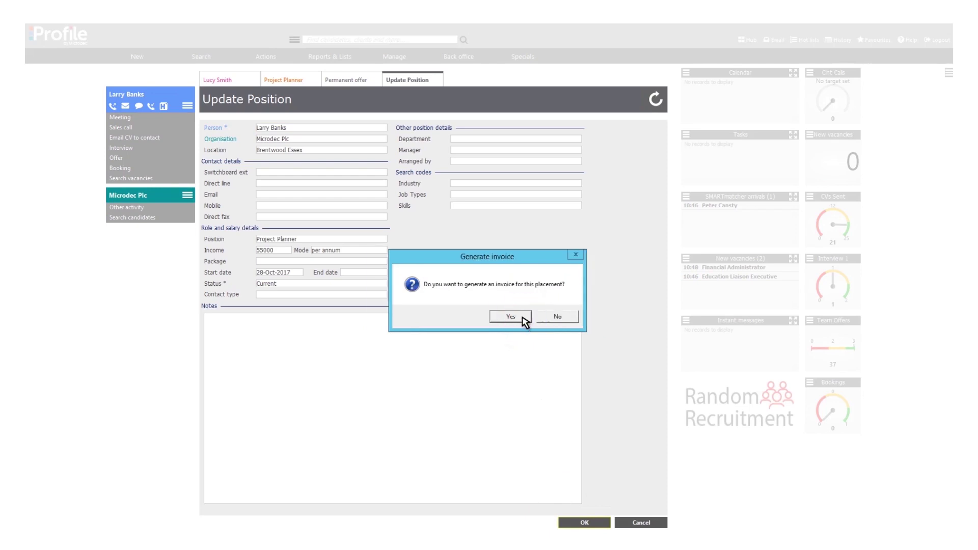
pyautogui.click(522, 318)
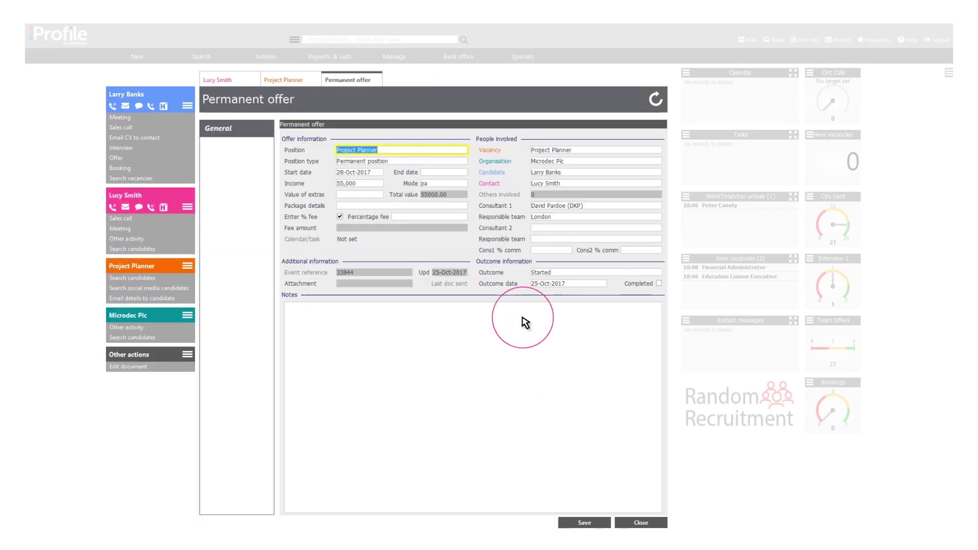
pyautogui.click(594, 523)
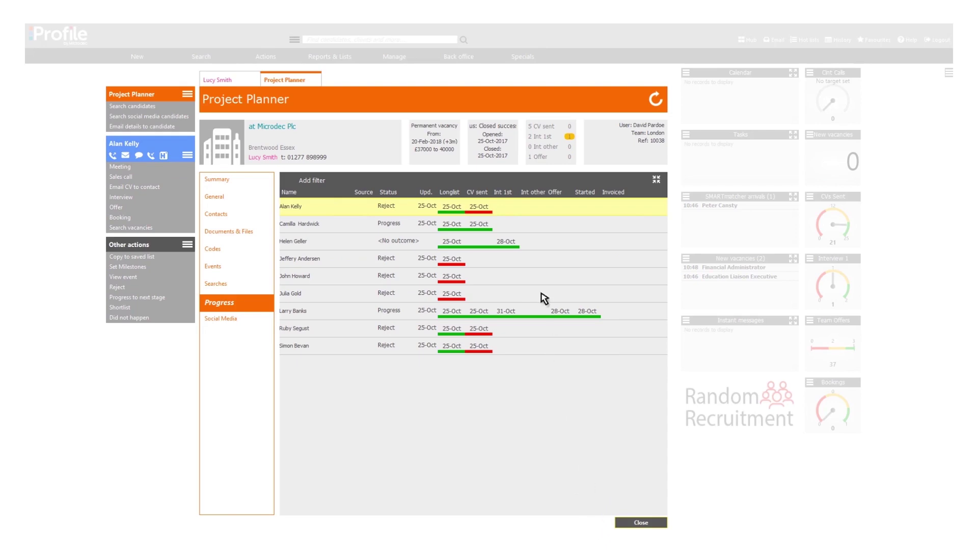
# - Reject the candidate in the progress list who has Progress status and a CV sent on 25-Oct but no interview
pyautogui.click(508, 152)
pyautogui.click(583, 319)
pyautogui.click(523, 229)
pyautogui.click(523, 230)
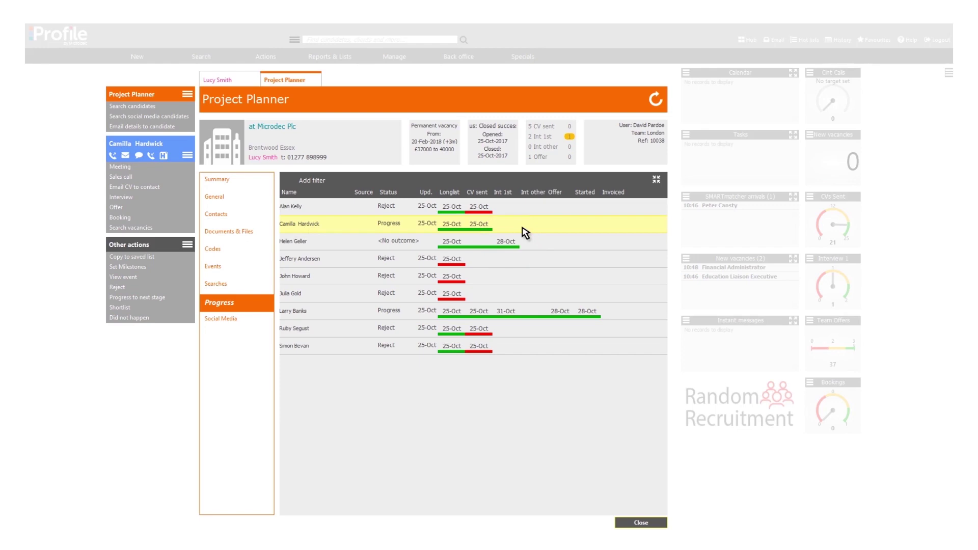
pyautogui.click(523, 229)
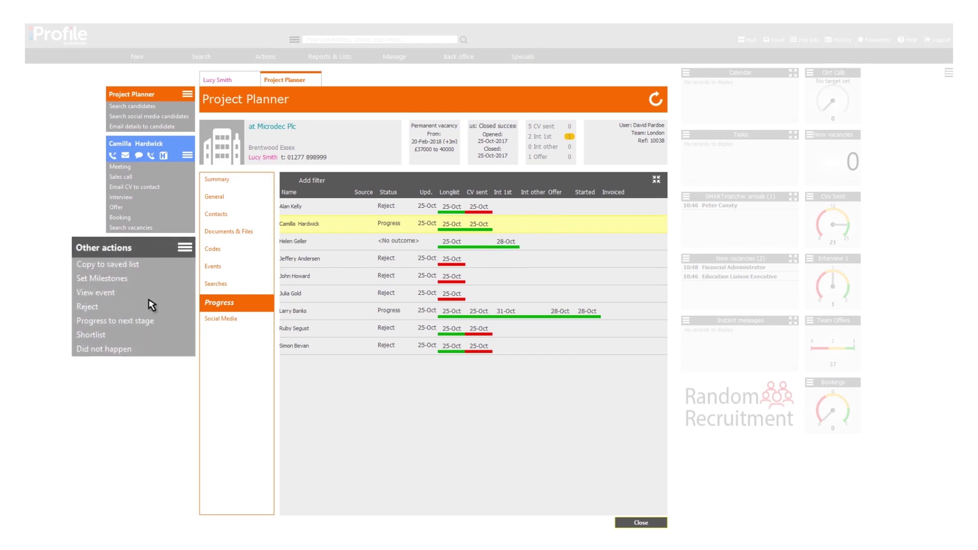
pyautogui.click(104, 312)
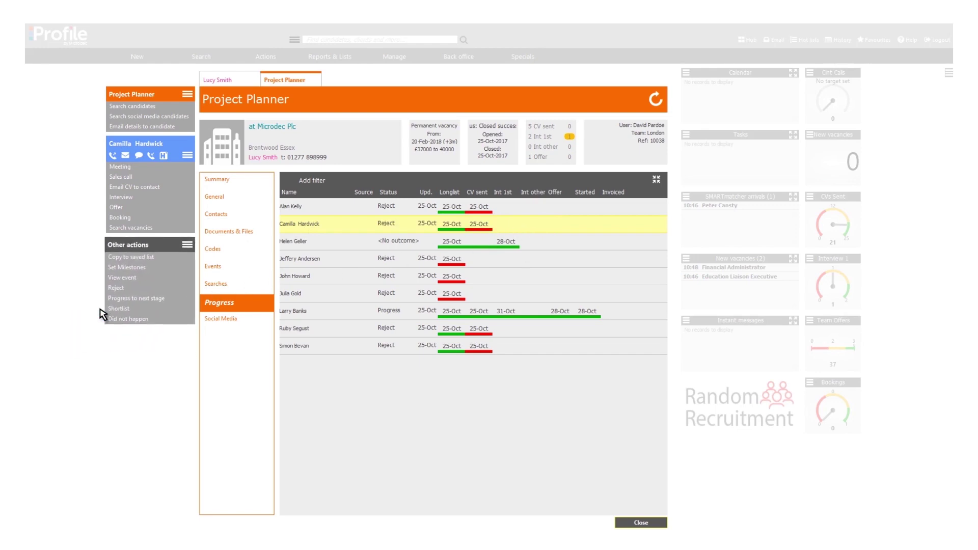
pyautogui.click(478, 235)
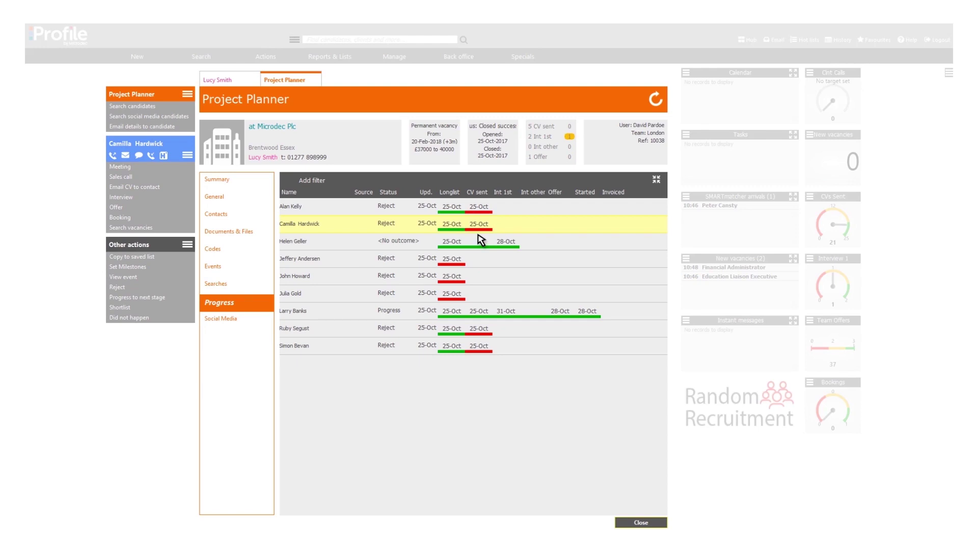
# - Open the first-interview event of the candidate without an outcome, set its outcome to Reject and mark it completed
pyautogui.click(478, 244)
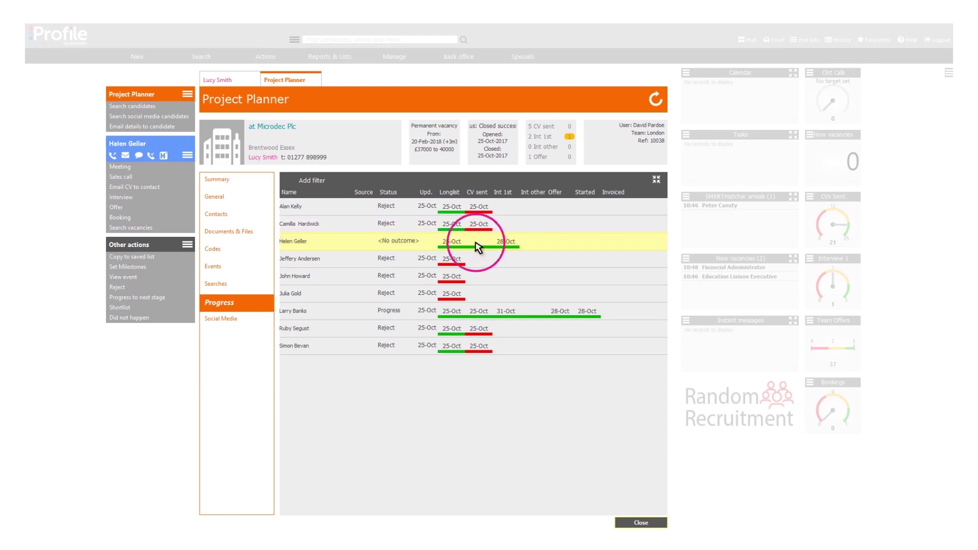
pyautogui.click(136, 279)
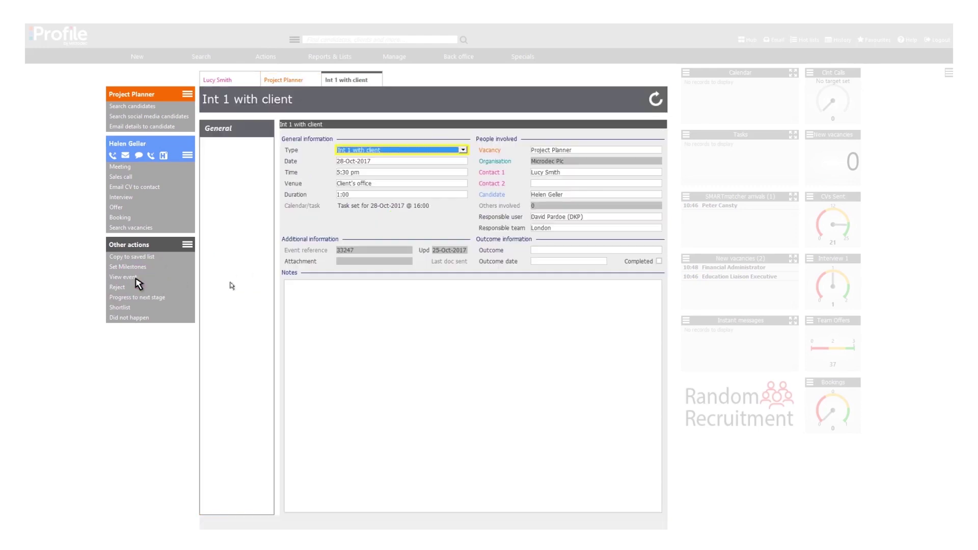
pyautogui.click(560, 252)
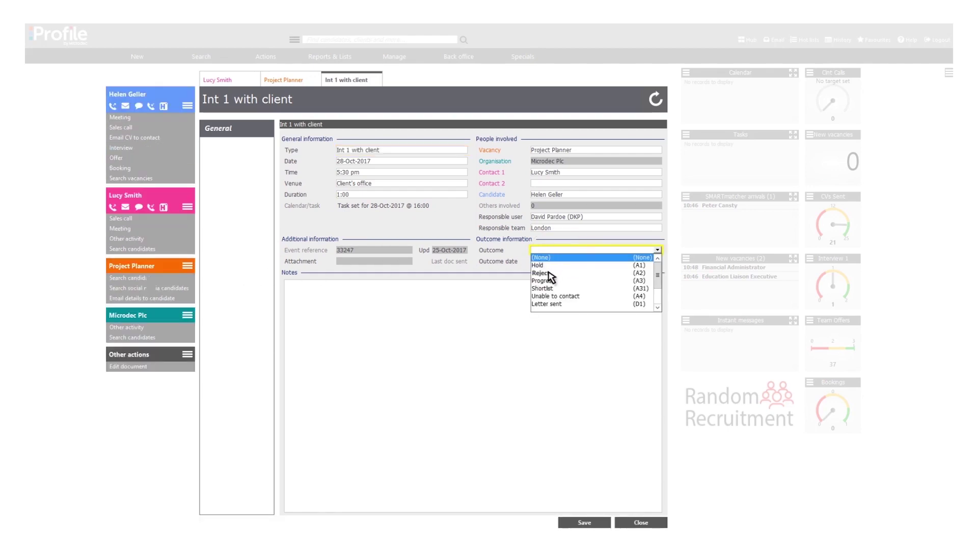
pyautogui.click(549, 273)
pyautogui.click(659, 261)
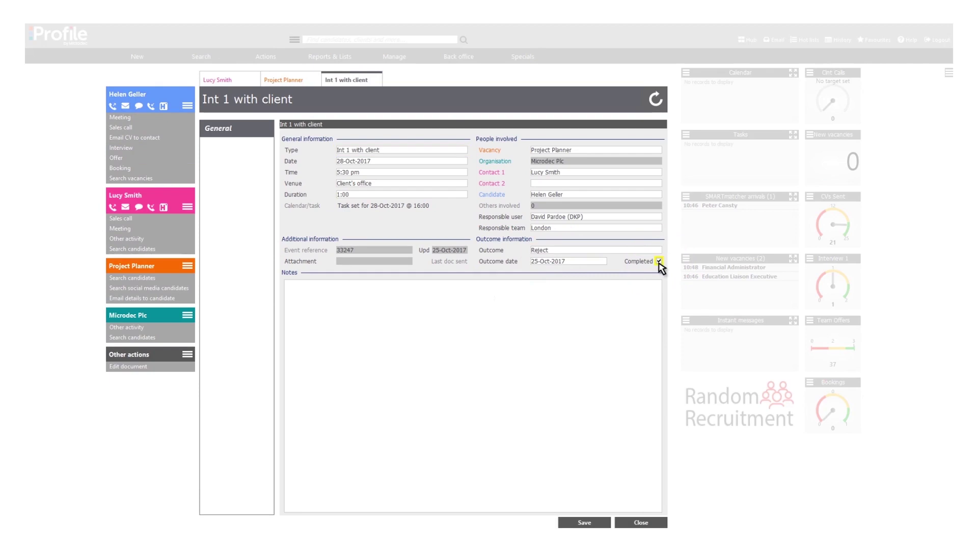
# - Add the note "Not suitable as not enough experience." to the interview event, save it, and refresh the vacancy's progress list
pyautogui.click(293, 286)
pyautogui.write('Not suitable as not enough experience.')
pyautogui.click(597, 523)
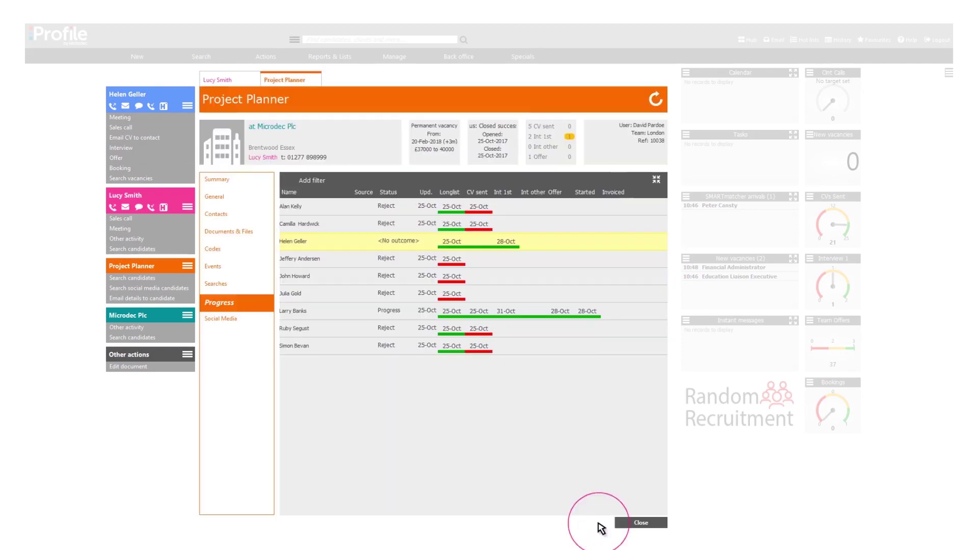
pyautogui.click(655, 100)
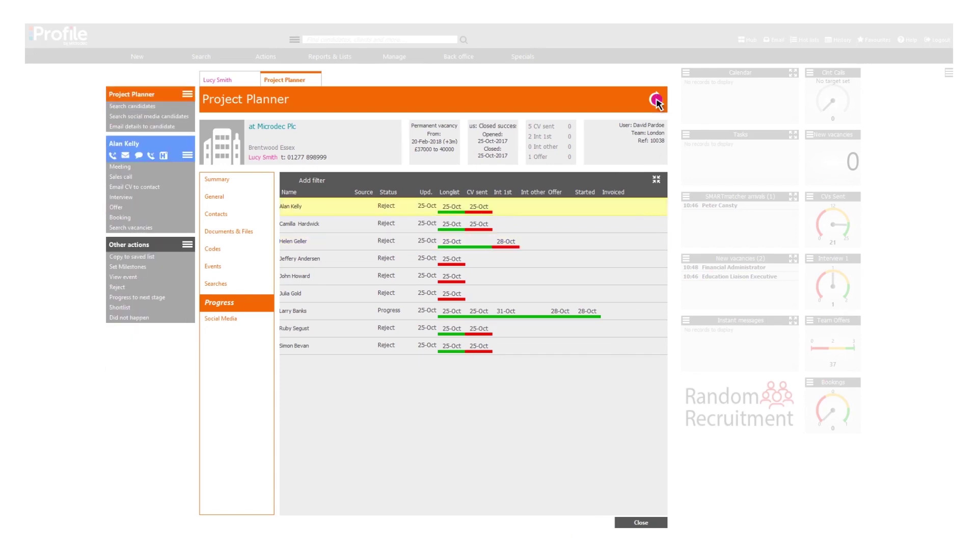
pyautogui.click(512, 253)
pyautogui.click(574, 144)
# - Open the record of the candidate rejected after the 28-Oct first interview and examine its header details
pyautogui.click(407, 241)
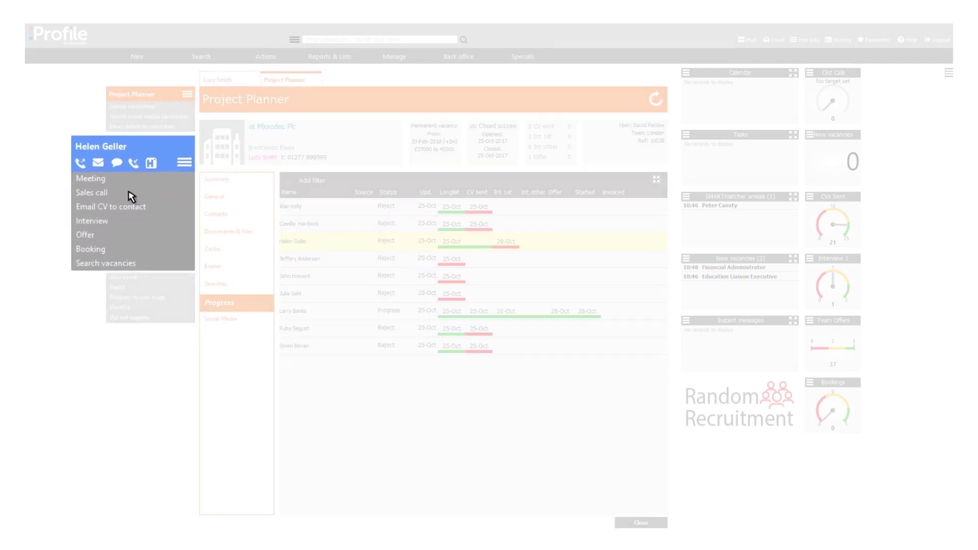
pyautogui.click(136, 148)
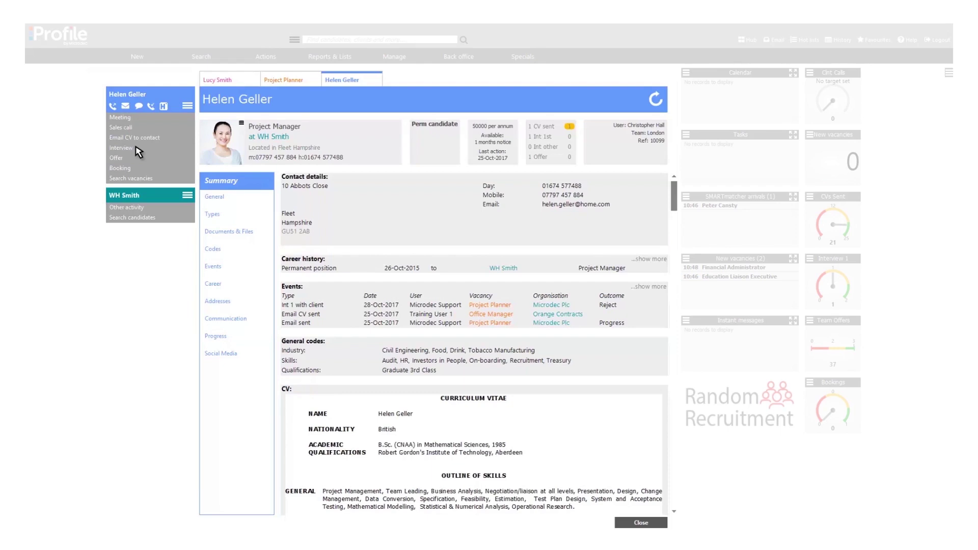
pyautogui.click(340, 144)
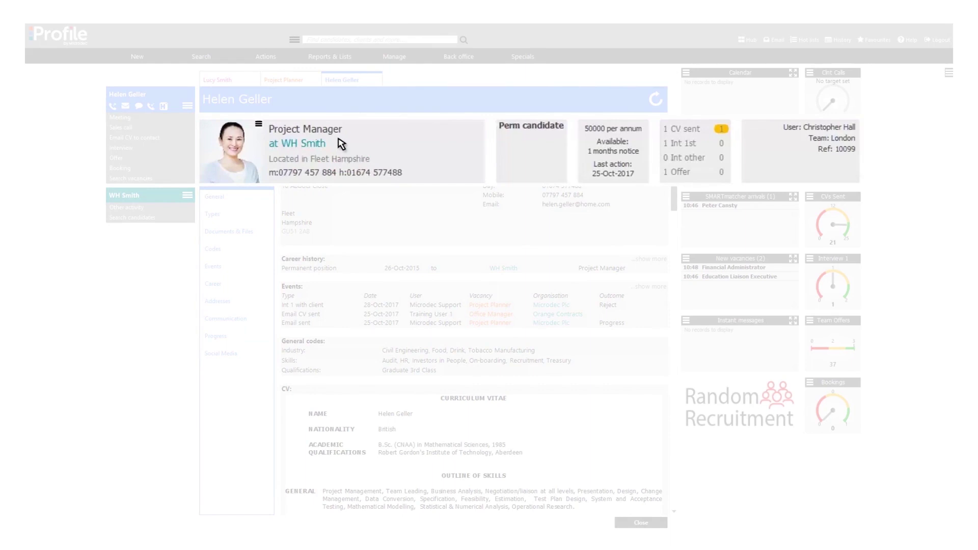
pyautogui.click(296, 148)
pyautogui.click(254, 140)
pyautogui.click(710, 153)
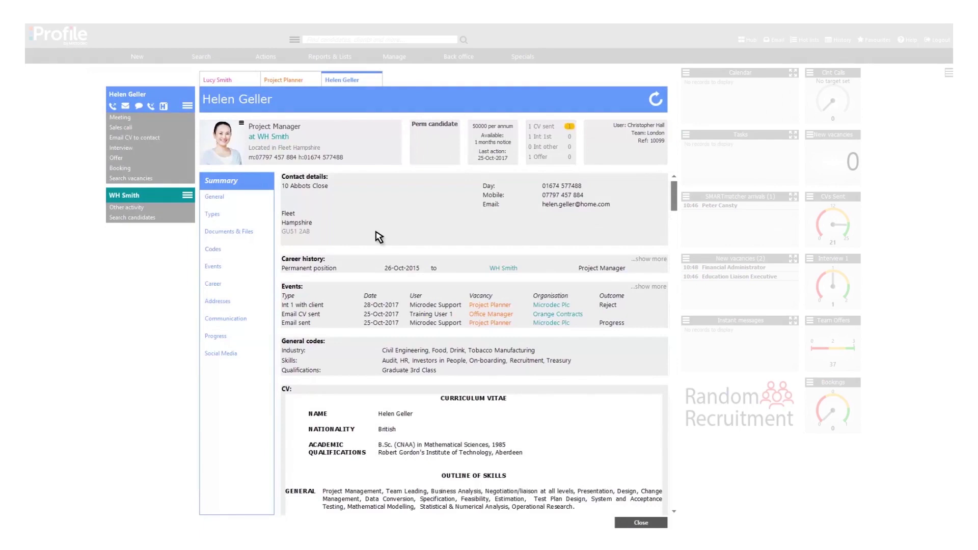
# - View the candidate's documents and files, and examine the event history with its follow-up indicators
pyautogui.click(259, 242)
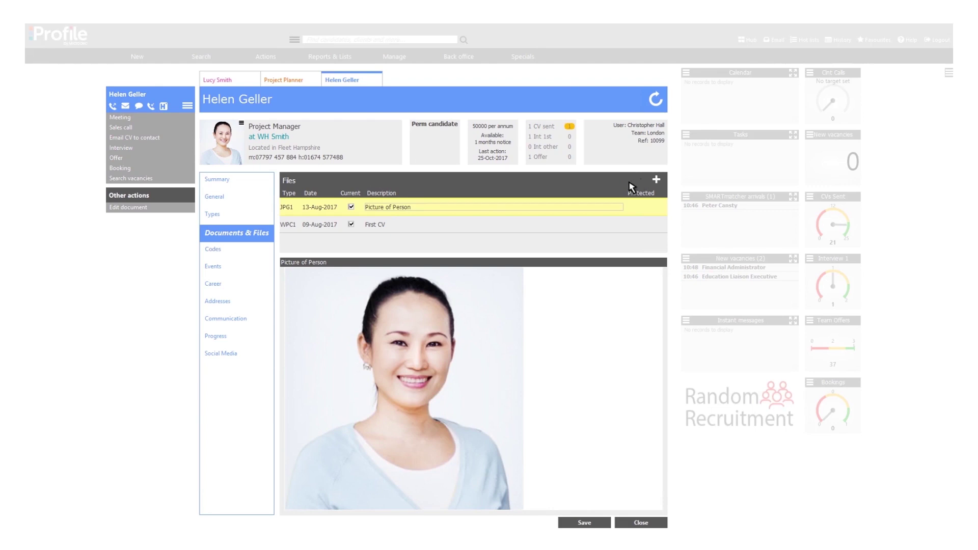
pyautogui.click(224, 269)
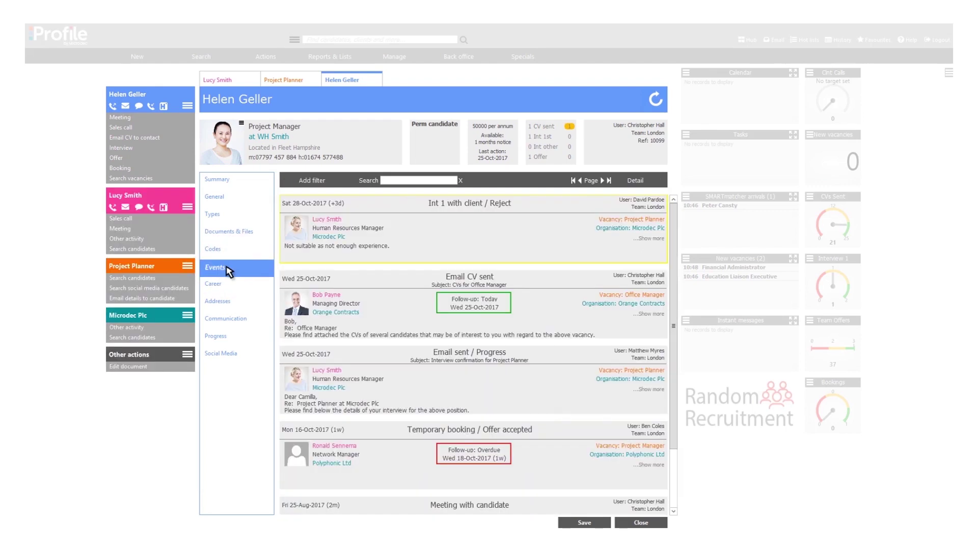
pyautogui.click(505, 306)
pyautogui.click(507, 452)
# - Filter the candidate's event history to Interviews
pyautogui.click(319, 182)
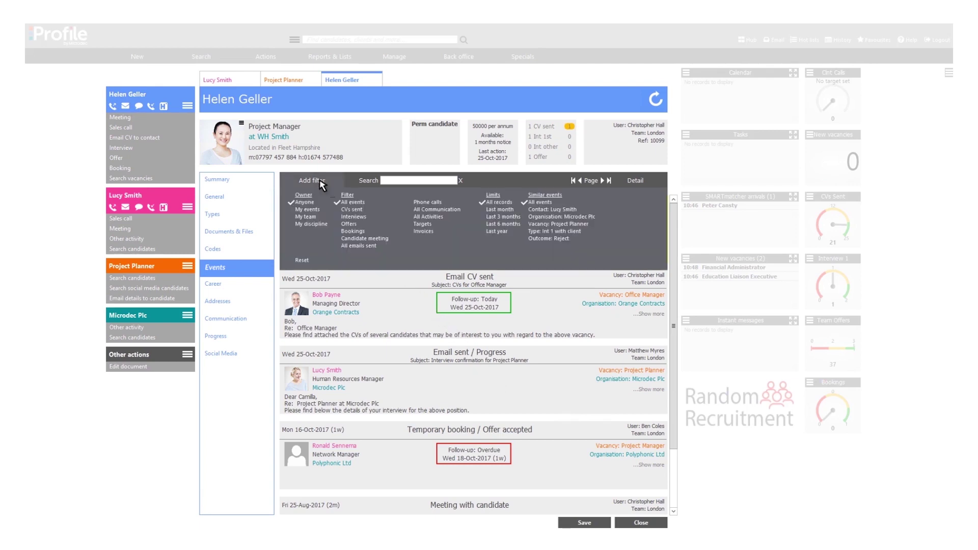
pyautogui.click(338, 217)
pyautogui.click(323, 182)
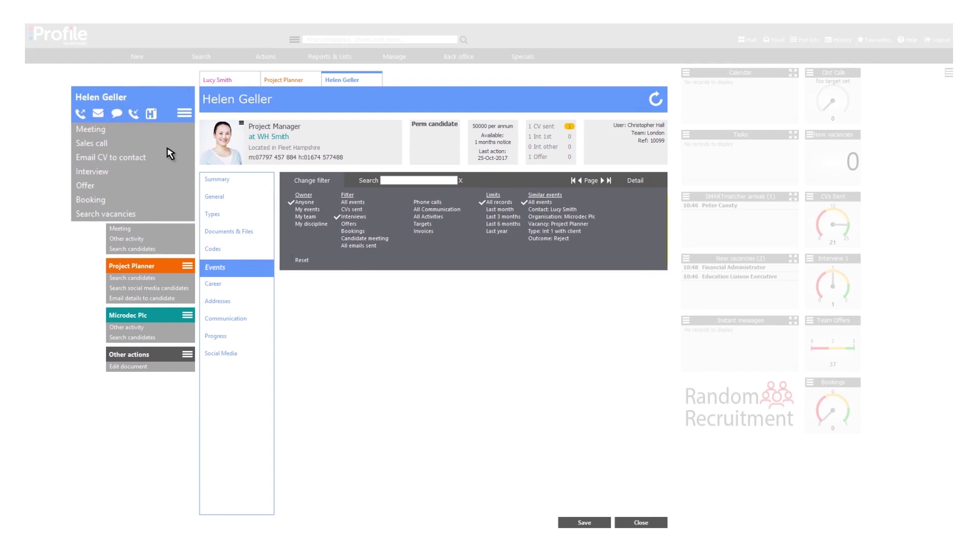
# - Examine the communication and other actions available for the candidate and the event's related records
pyautogui.click(81, 114)
pyautogui.click(98, 115)
pyautogui.click(113, 175)
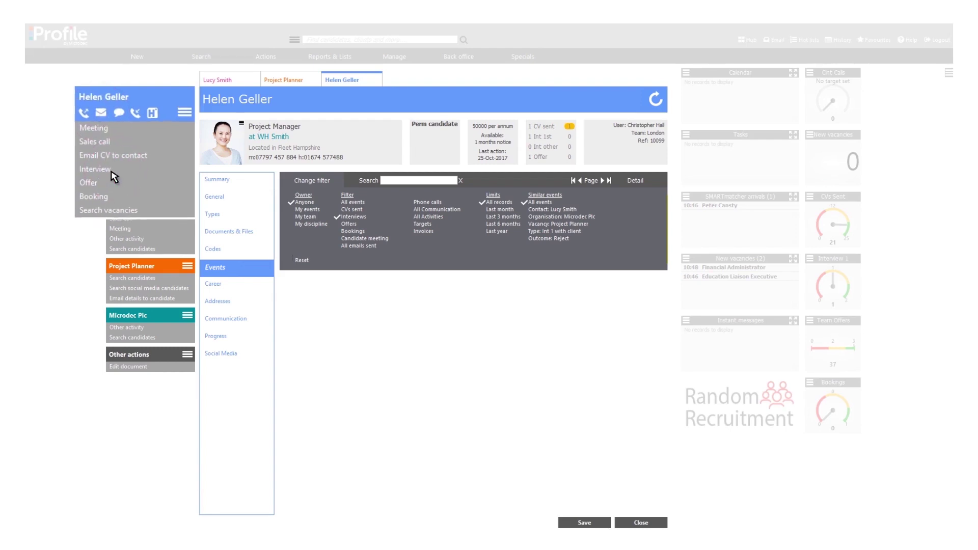
pyautogui.click(144, 377)
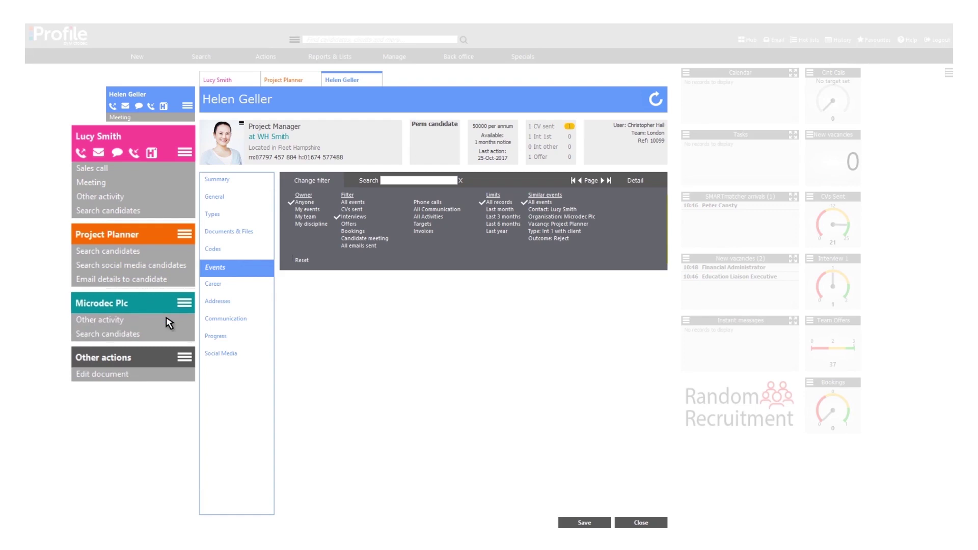
# - From the candidate's summary, record a call to the Work SB number with the note "Left message"
pyautogui.click(243, 182)
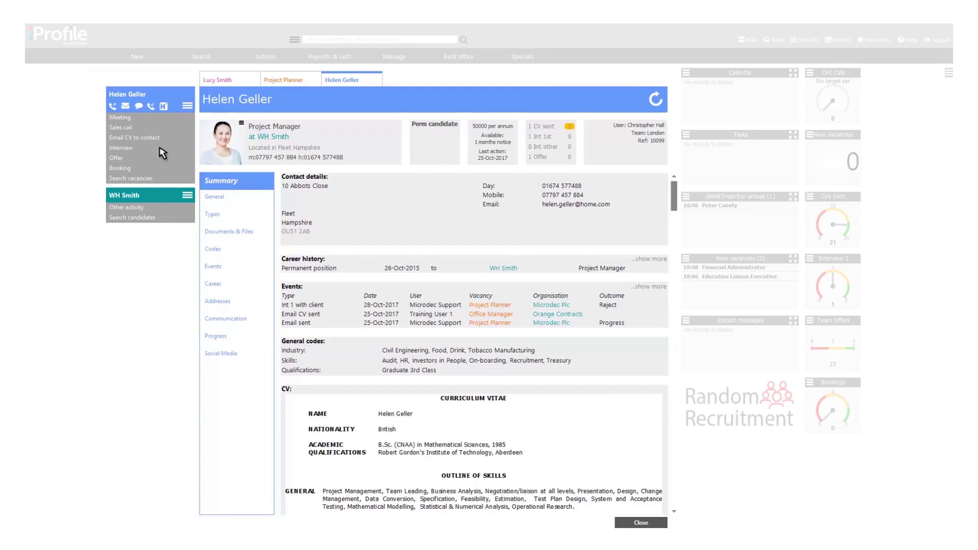
pyautogui.click(112, 105)
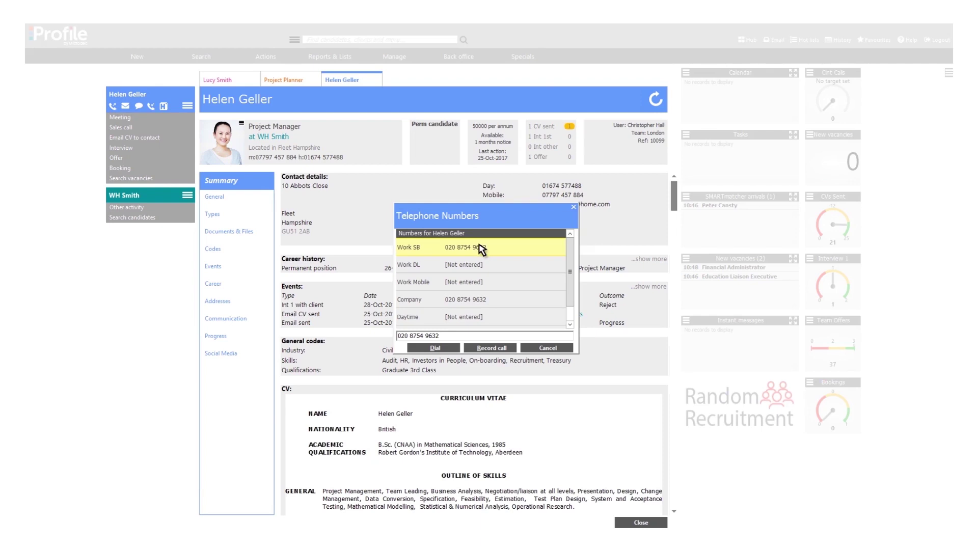
pyautogui.click(483, 350)
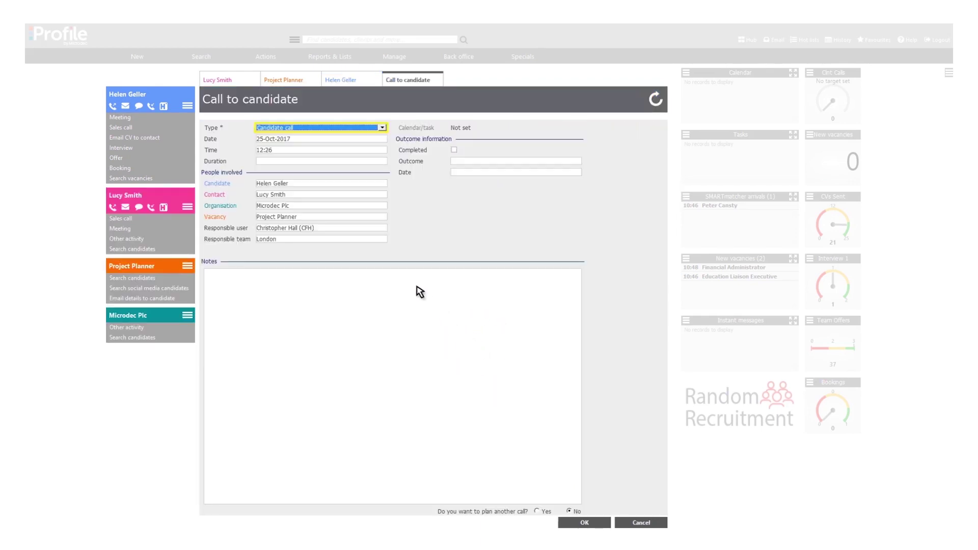
pyautogui.click(248, 128)
pyautogui.click(476, 145)
pyautogui.click(211, 286)
pyautogui.write('Left message')
# - Set a task reminder for 25-Oct-2017 at 15:00 on the candidate call, save the call, and check the task list
pyautogui.click(427, 128)
pyautogui.click(468, 251)
pyautogui.click(459, 263)
pyautogui.write('15:00')
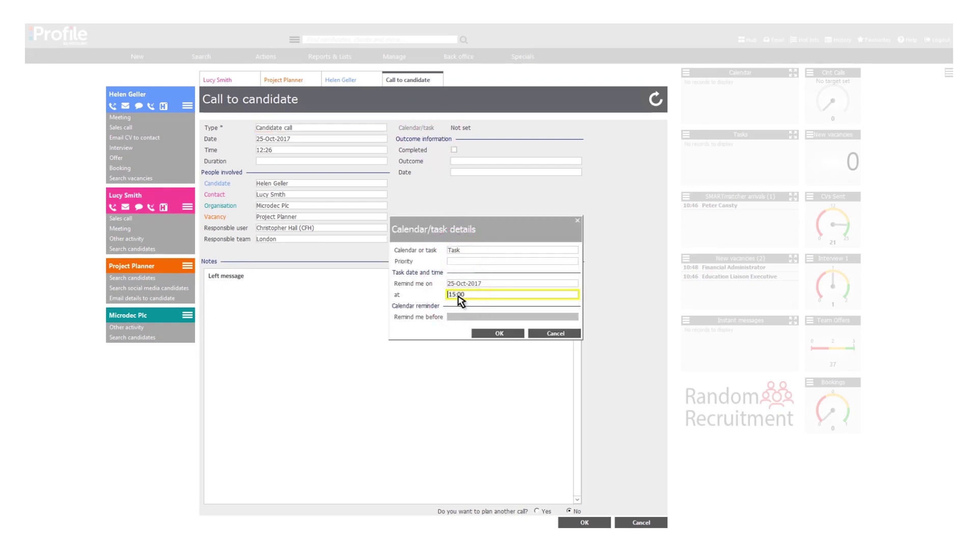
pyautogui.click(490, 333)
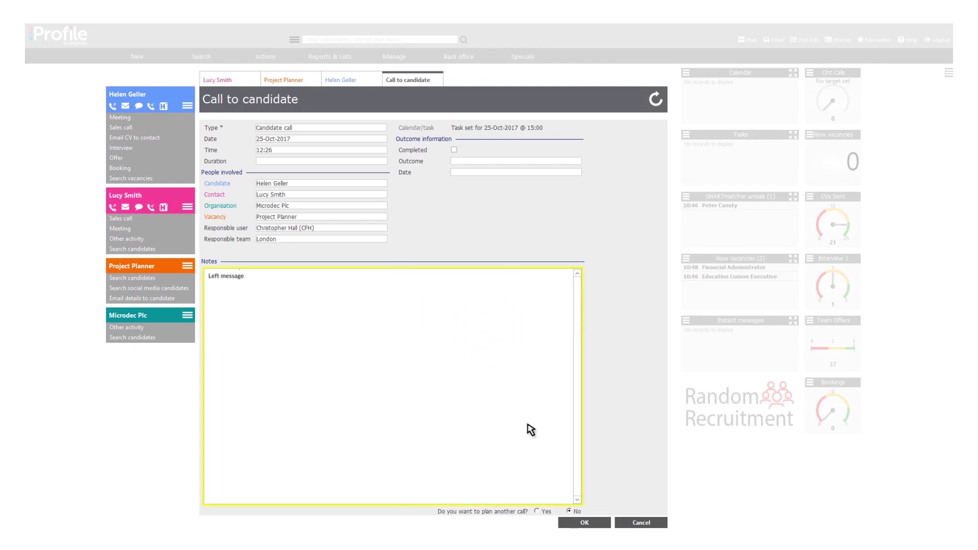
pyautogui.click(570, 521)
pyautogui.click(726, 158)
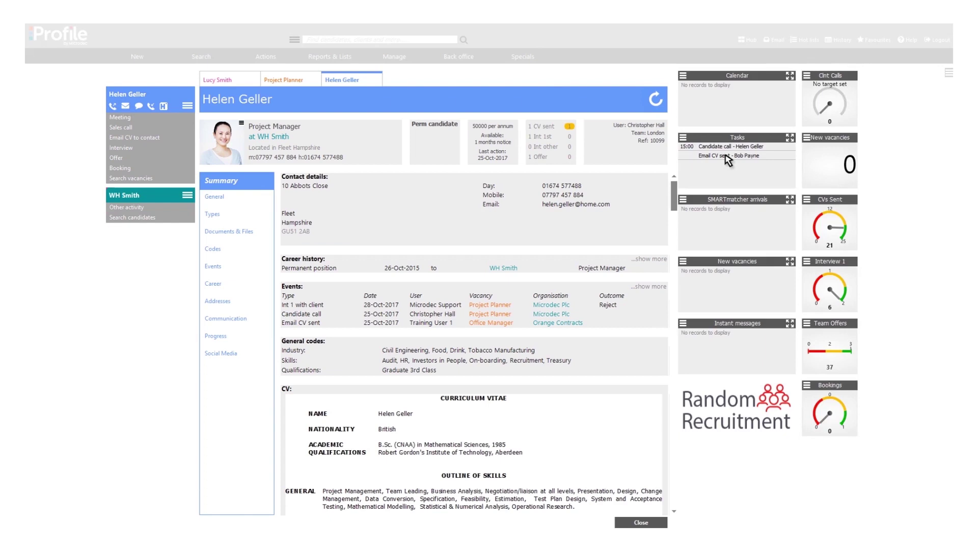
# - Open the candidate call's reminder from the task list, check its dismiss, snooze and date options, and open the call event
pyautogui.click(727, 149)
pyautogui.click(665, 263)
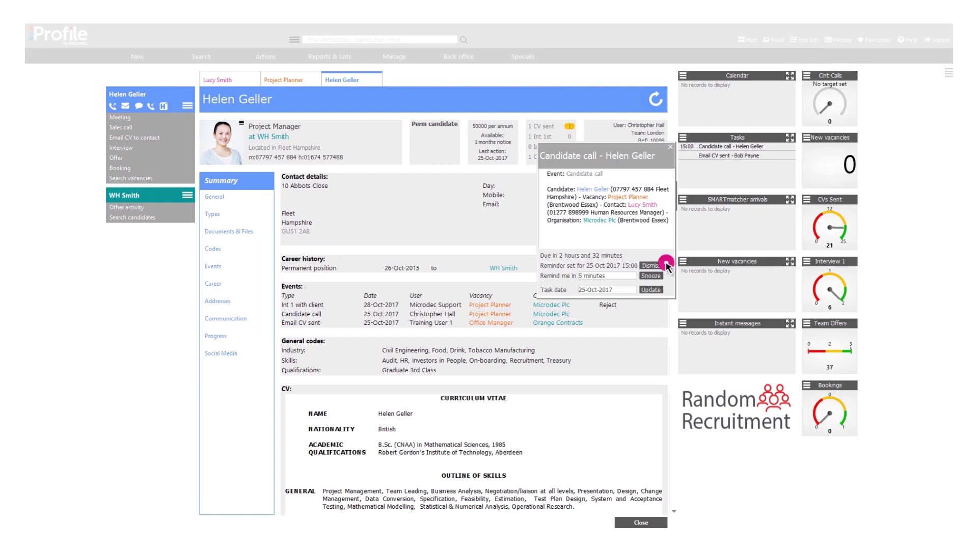
pyautogui.click(665, 275)
pyautogui.click(666, 289)
pyautogui.click(594, 175)
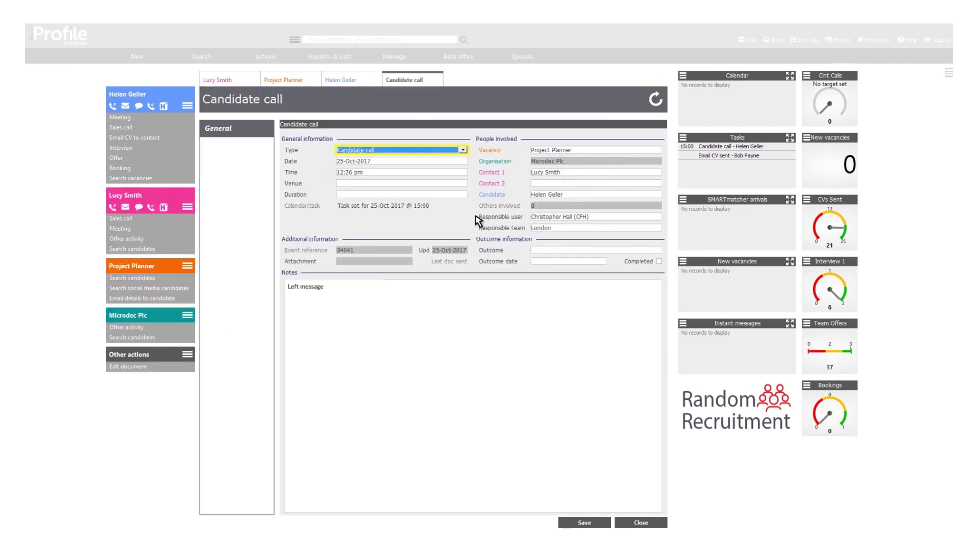
# - Add "Is interested in role." before the call's existing note, mark the call completed, save it, and check the task list
pyautogui.click(287, 288)
pyautogui.write('Is interested in role.')
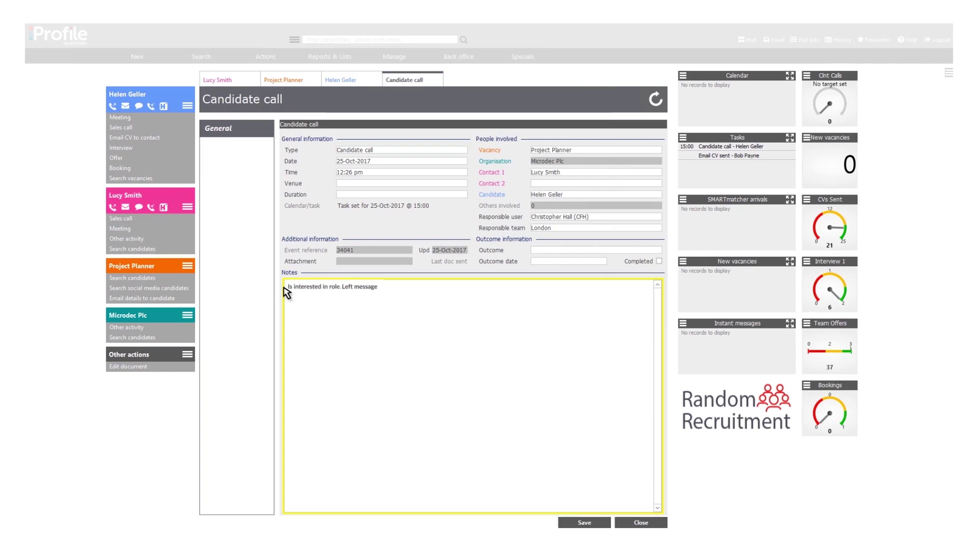
pyautogui.click(658, 262)
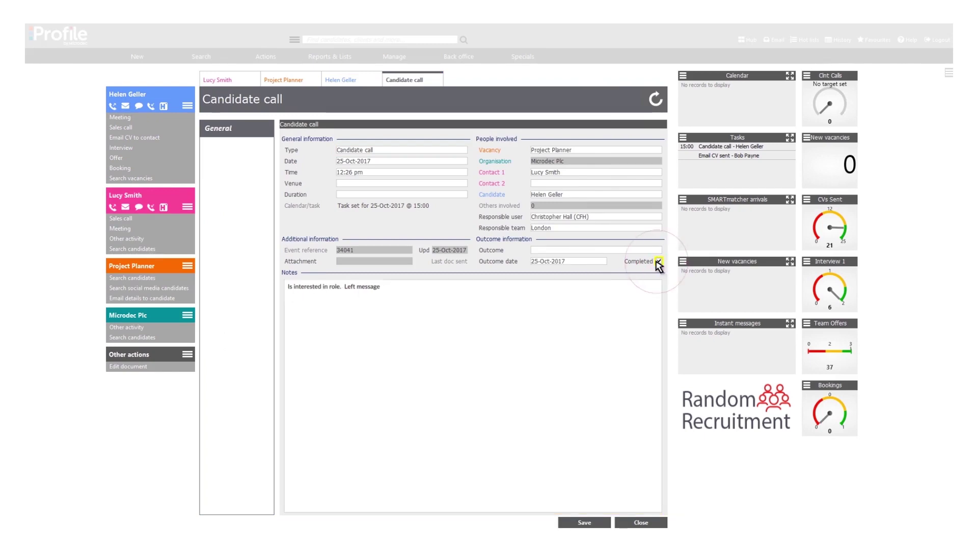
pyautogui.click(602, 523)
pyautogui.click(624, 523)
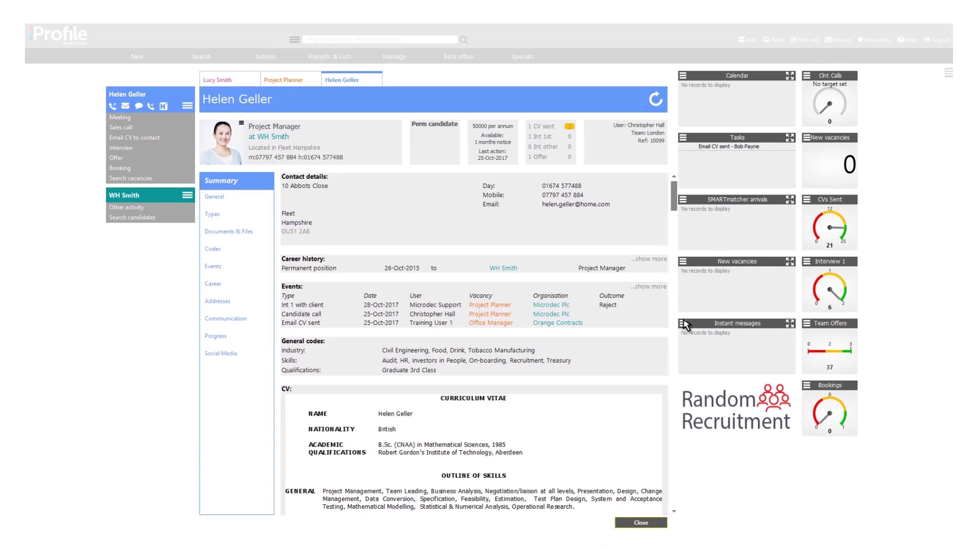
pyautogui.click(737, 161)
# - Close the candidate's record and all remaining open records to return to the hub
pyautogui.click(627, 523)
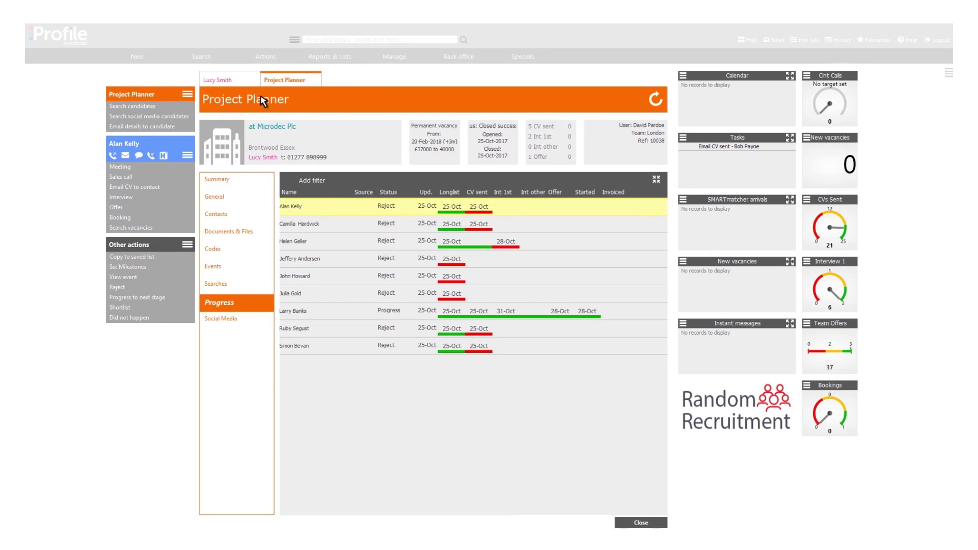
pyautogui.rightClick(239, 79)
pyautogui.click(238, 100)
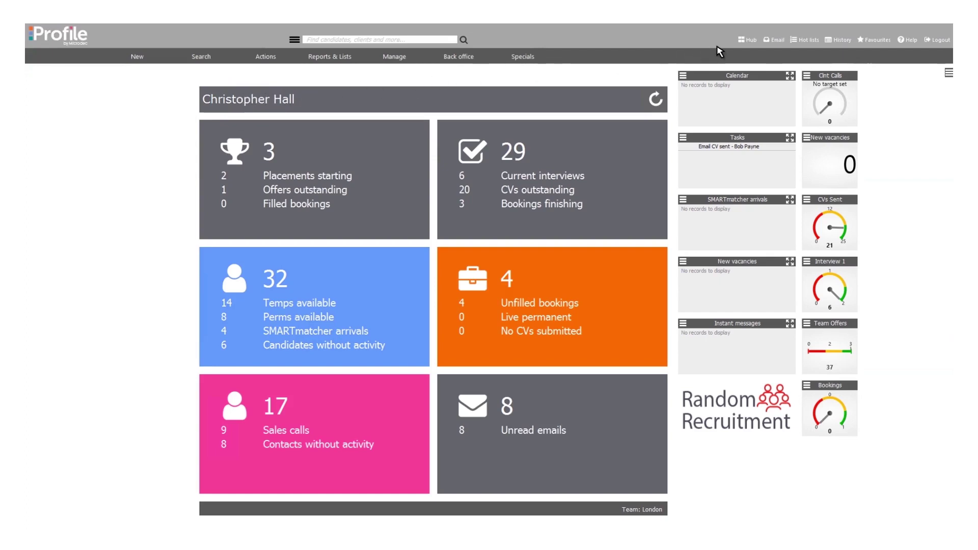
pyautogui.click(747, 43)
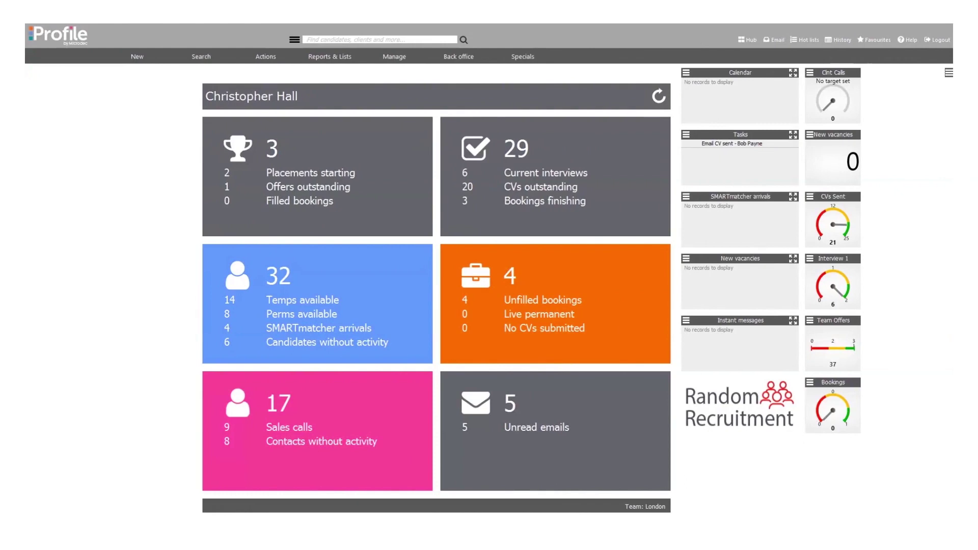
# - Open the unread emails and read the "RE: New Office", "Passport attached" and "FM Job Spec" messages
pyautogui.click(490, 427)
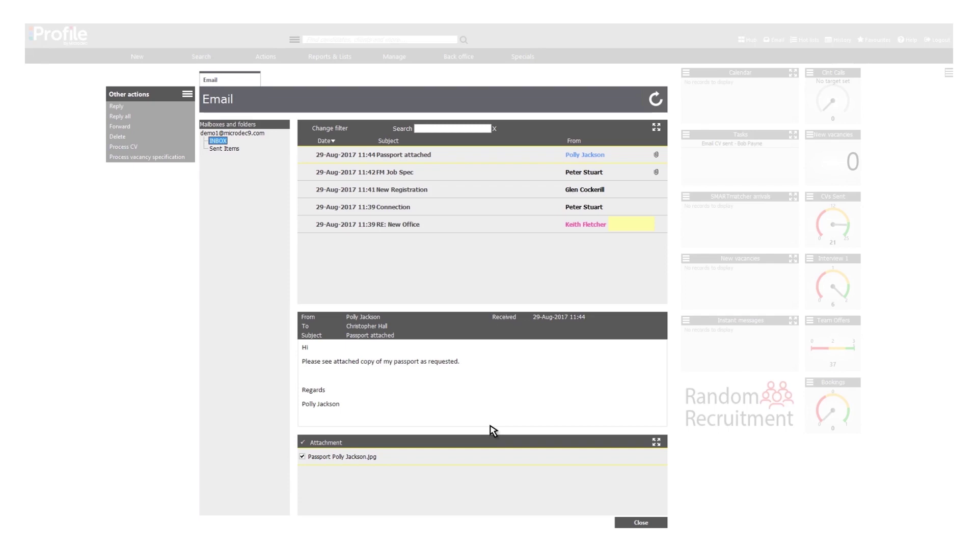
pyautogui.click(626, 224)
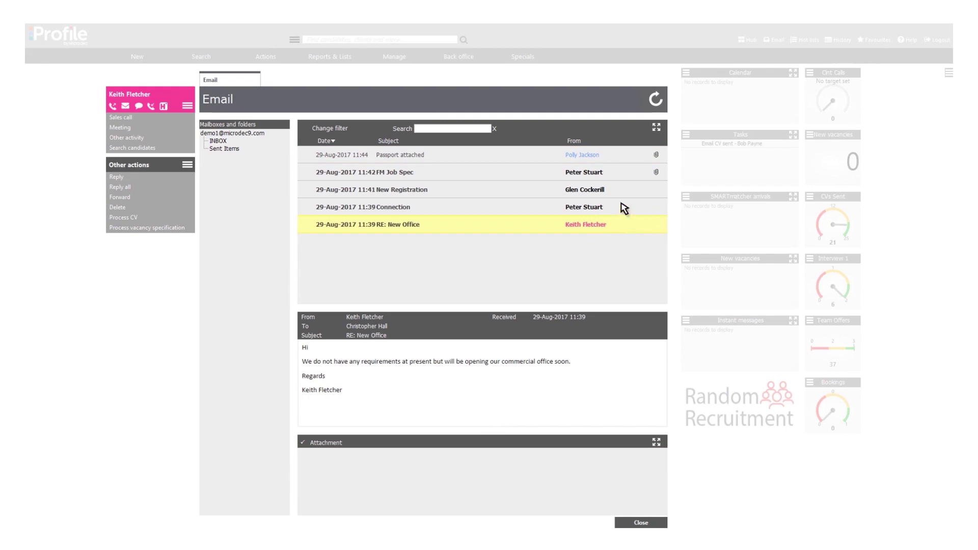
pyautogui.click(613, 155)
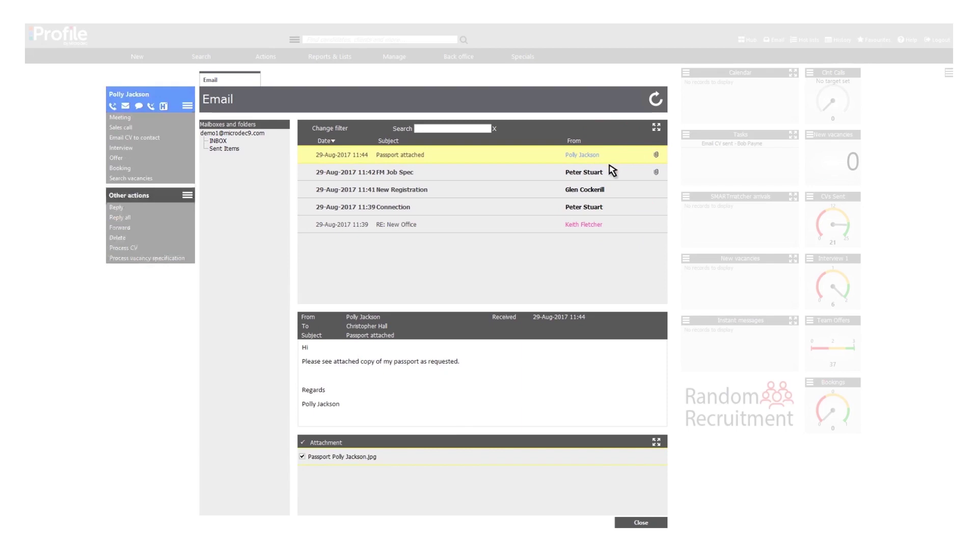
pyautogui.click(610, 174)
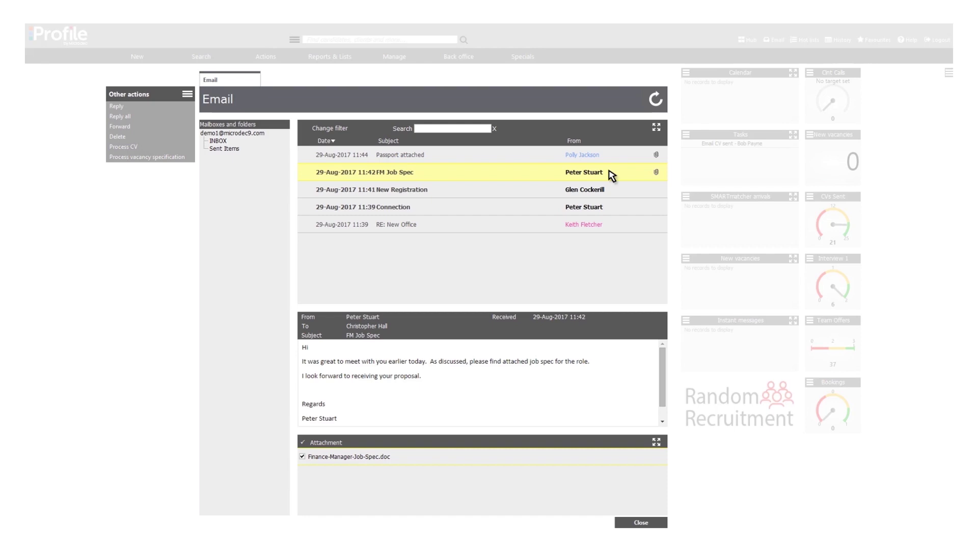
# - Change the inbox filter from unread only to all messages
pyautogui.click(355, 129)
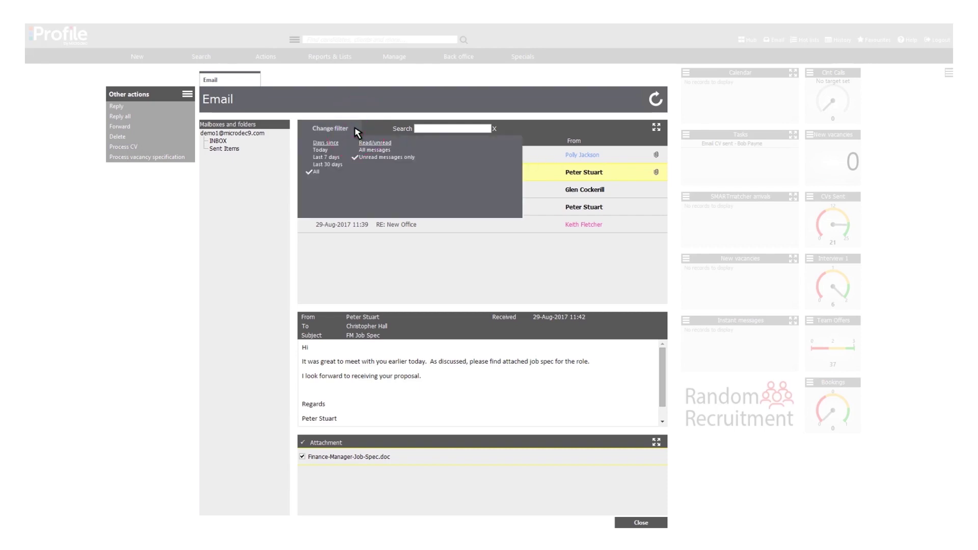
pyautogui.click(391, 150)
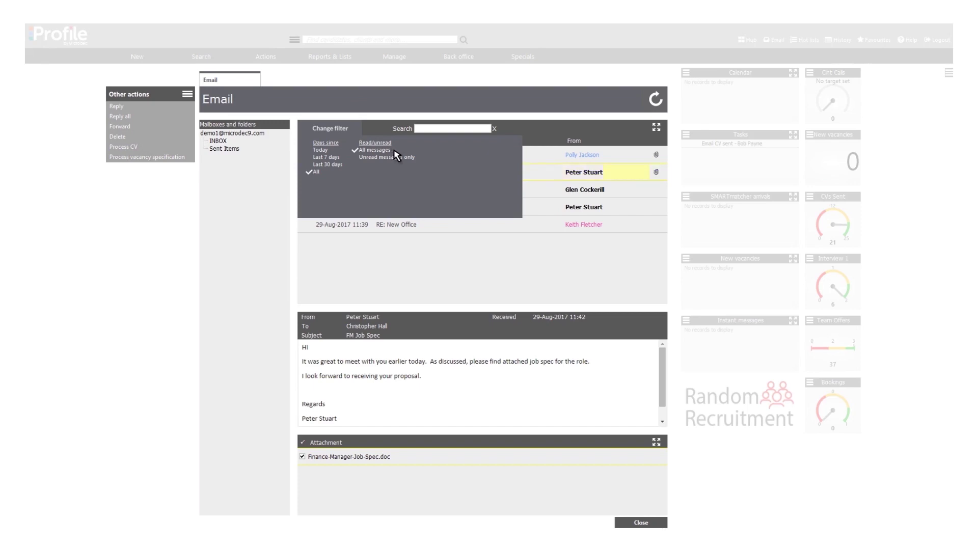
pyautogui.click(454, 143)
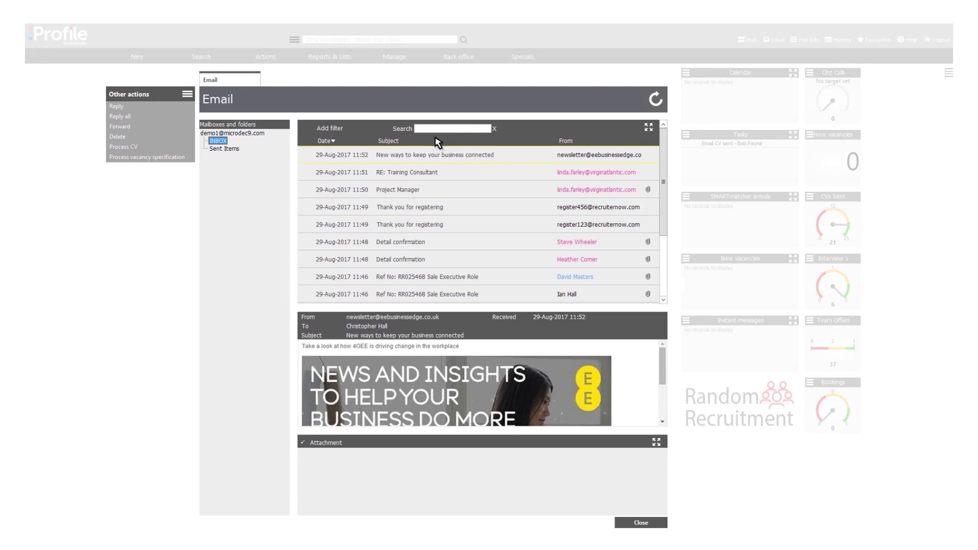
# - Examine the reply, forward, delete and processing actions available for the selected inbox email
pyautogui.click(172, 126)
pyautogui.click(129, 118)
pyautogui.click(128, 132)
pyautogui.click(128, 139)
pyautogui.click(502, 301)
pyautogui.click(123, 139)
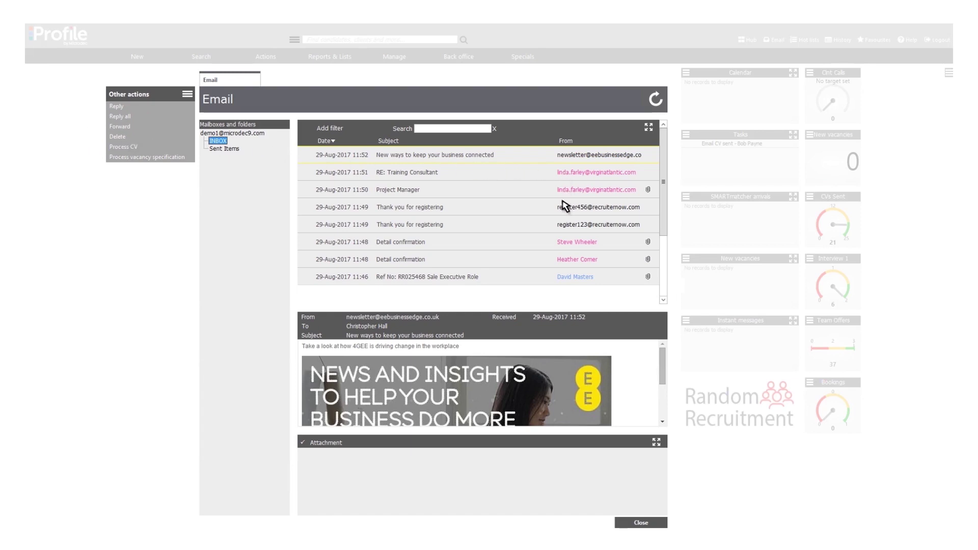
# - Read the Sale Executive Role application with the attached CV and examine the CV processing and candidate actions available
pyautogui.click(564, 280)
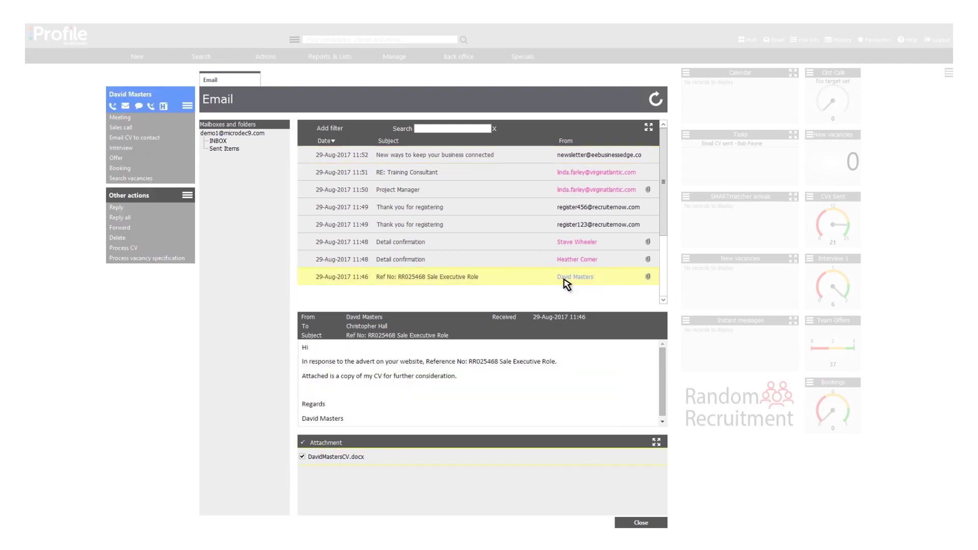
pyautogui.click(139, 248)
pyautogui.click(174, 249)
pyautogui.click(170, 147)
pyautogui.click(114, 107)
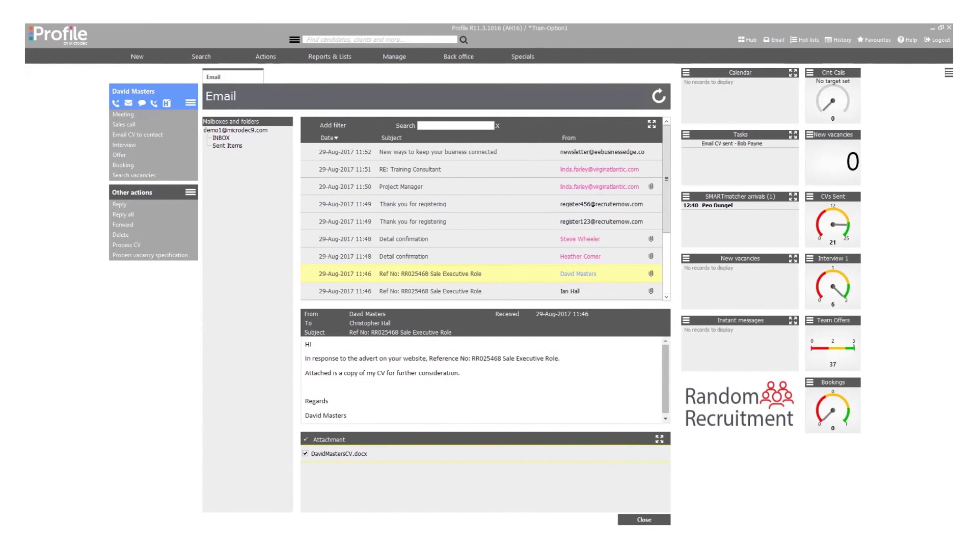
# - Process the vacancy specification attached to the "Project Manager" email and set the imported vacancy's source to Existing Business
pyautogui.click(527, 189)
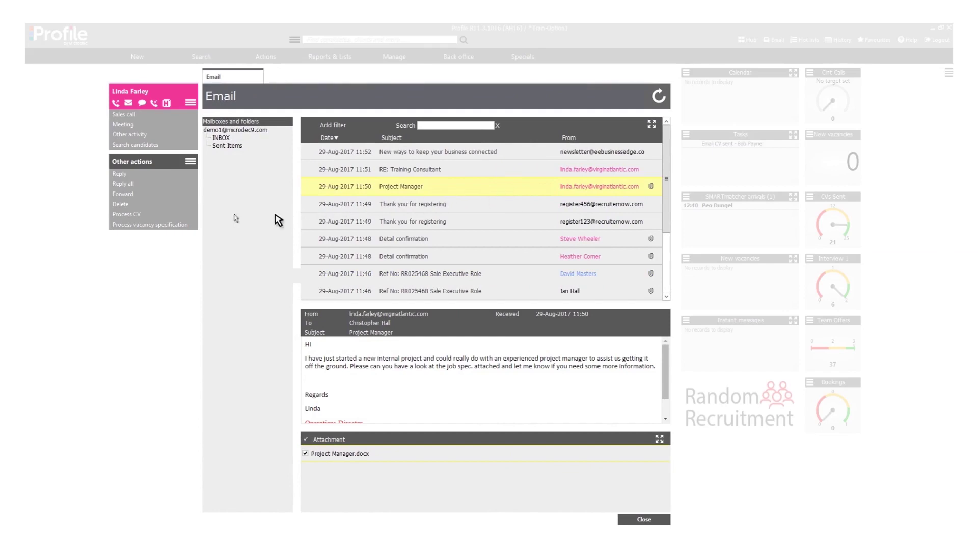
pyautogui.click(172, 225)
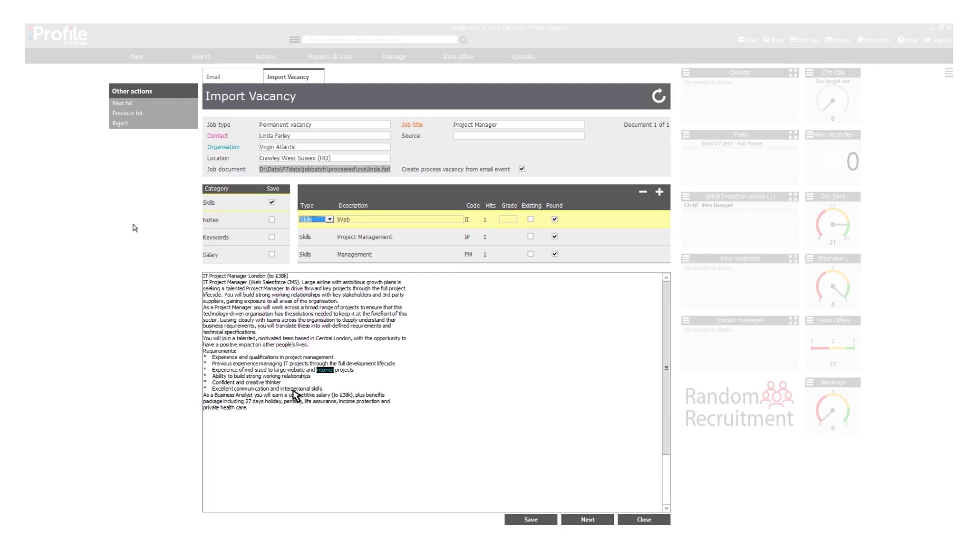
pyautogui.click(520, 136)
pyautogui.click(508, 158)
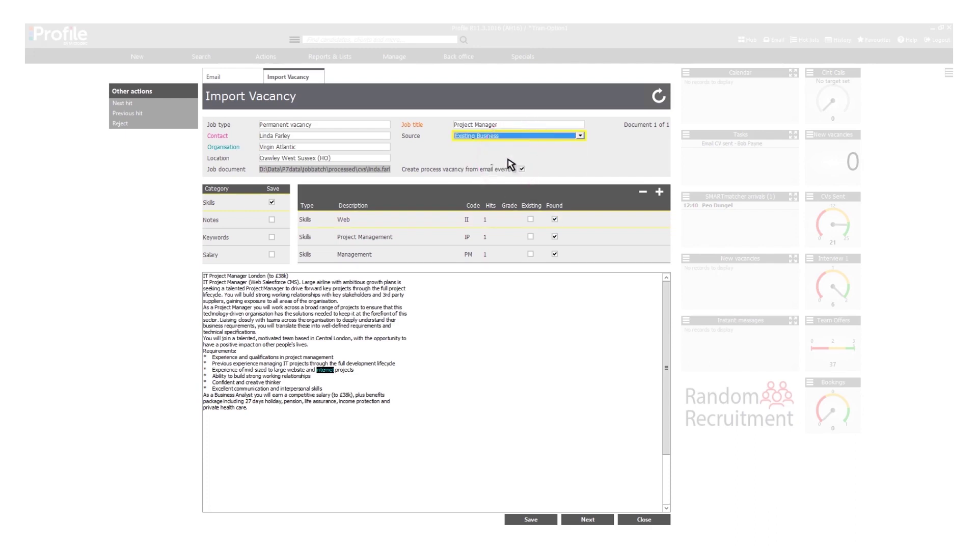
# - Review the extracted skills and copy the first two description paragraphs of the job document into the vacancy's Notes
pyautogui.click(250, 203)
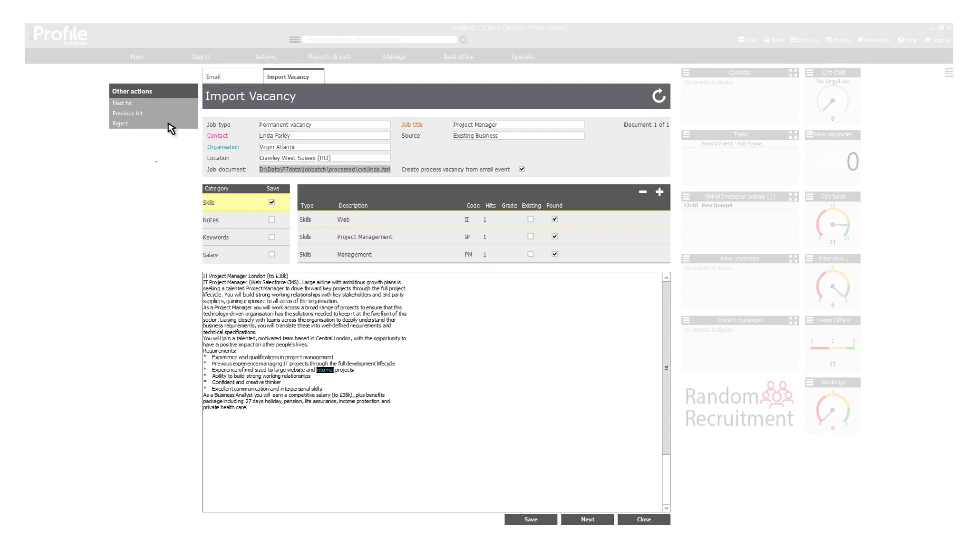
pyautogui.click(155, 113)
pyautogui.click(659, 192)
pyautogui.click(235, 221)
pyautogui.click(261, 331)
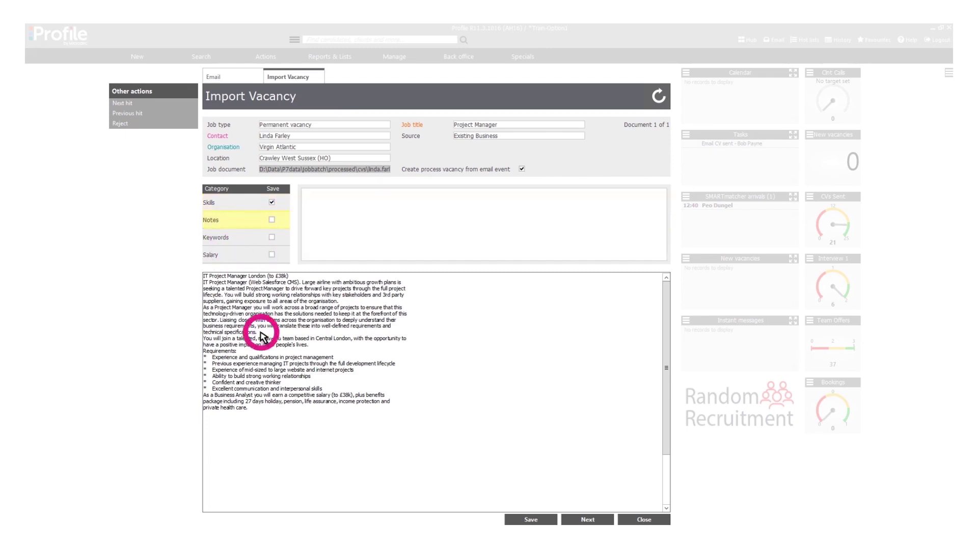
pyautogui.keyDown('shift'); pyautogui.click(204, 282); pyautogui.keyUp('shift')
pyautogui.rightClick(237, 301)
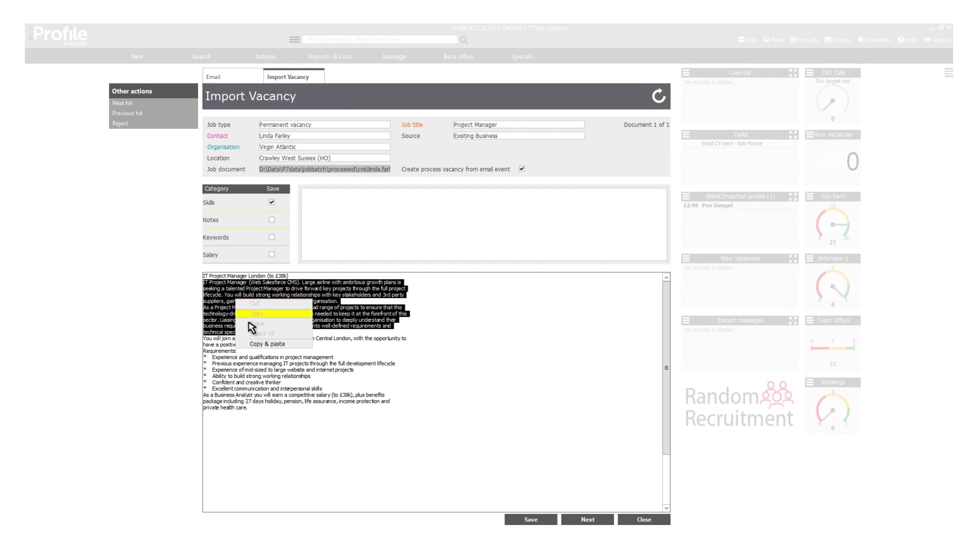
pyautogui.click(255, 345)
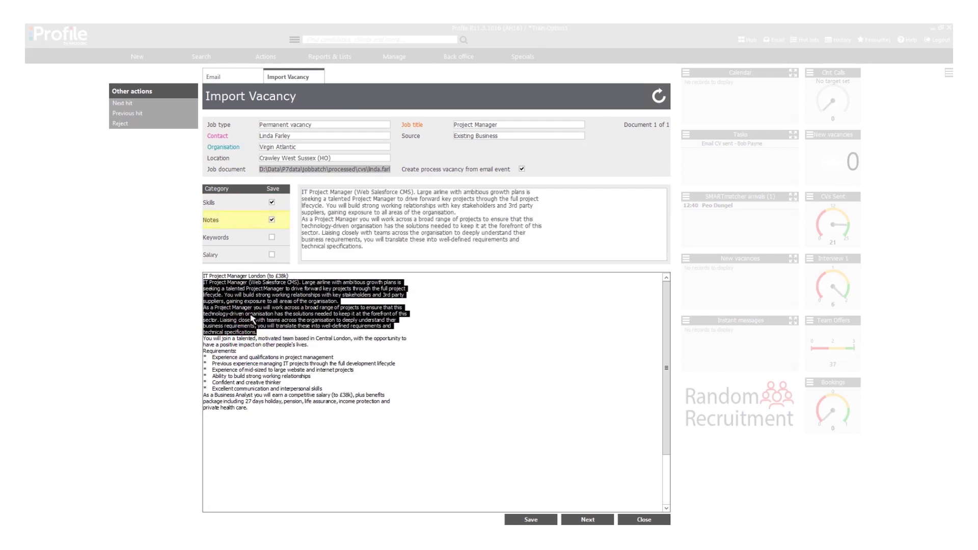
# - Enter the vacancy keywords "project manag*", "projects" and "project coordinat*"
pyautogui.click(248, 237)
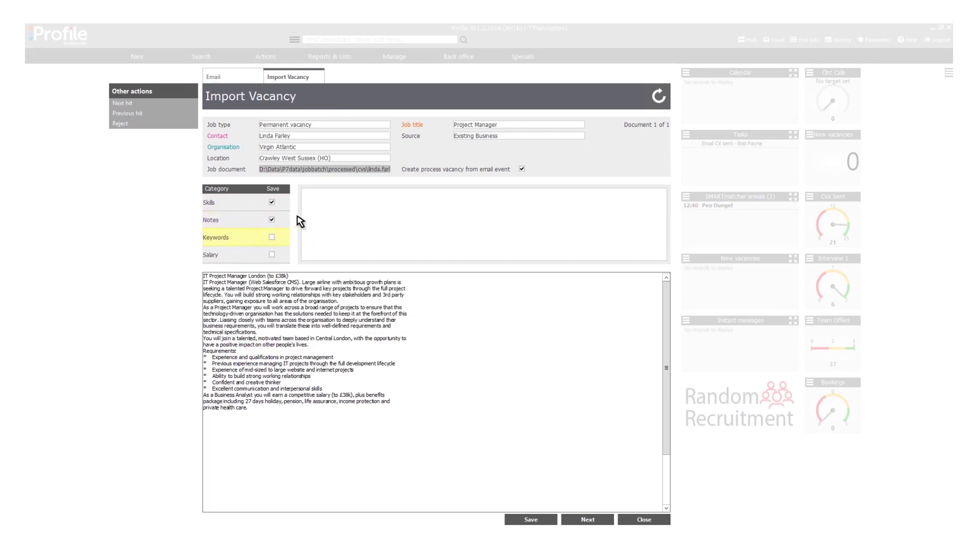
pyautogui.click(341, 207)
pyautogui.write('"project manag*" "')
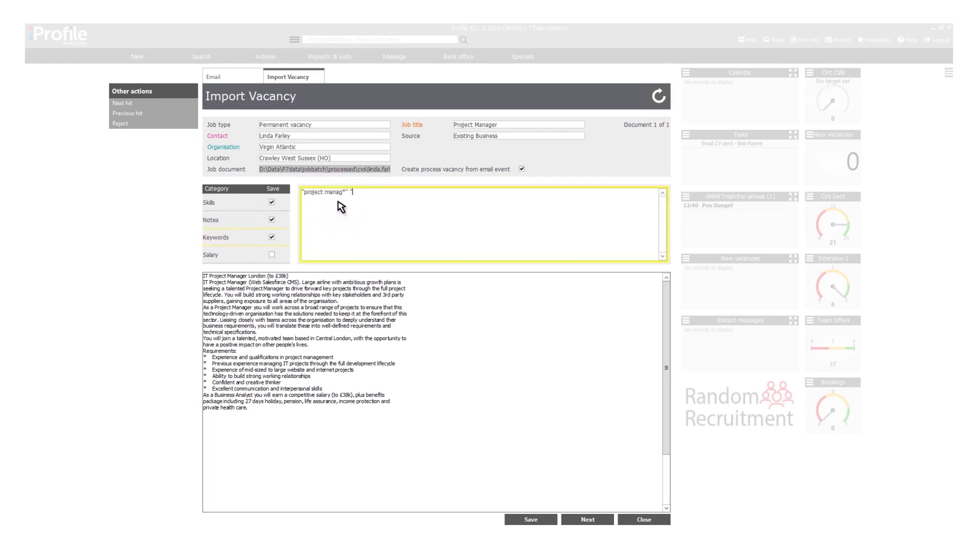
pyautogui.write('projects" "proeect coordinator"')
pyautogui.click(341, 207)
# - Set the vacancy's salary range to 35000 to 45000 and save the imported vacancy
pyautogui.click(267, 254)
pyautogui.click(370, 194)
pyautogui.write('35000')
pyautogui.press('Tab')
pyautogui.write('45000')
pyautogui.click(372, 193)
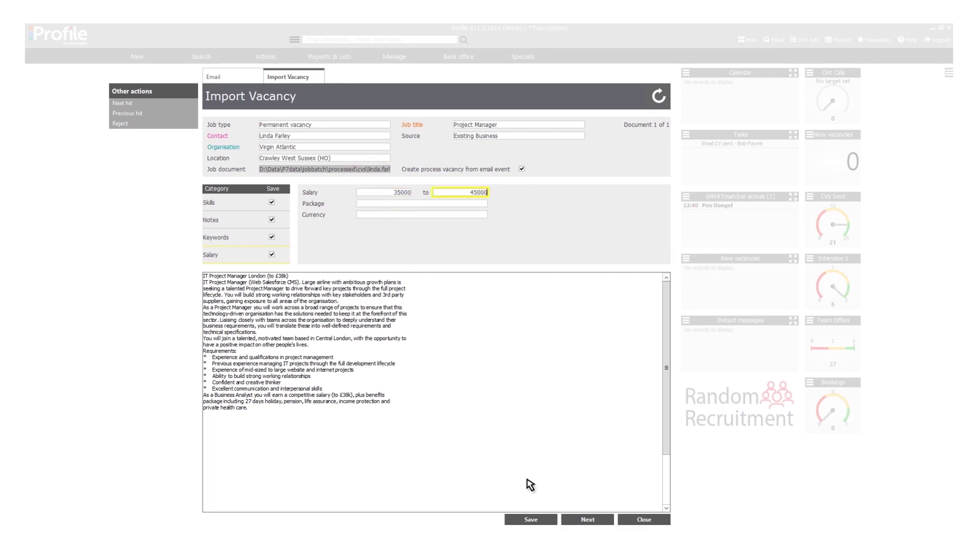
pyautogui.click(546, 517)
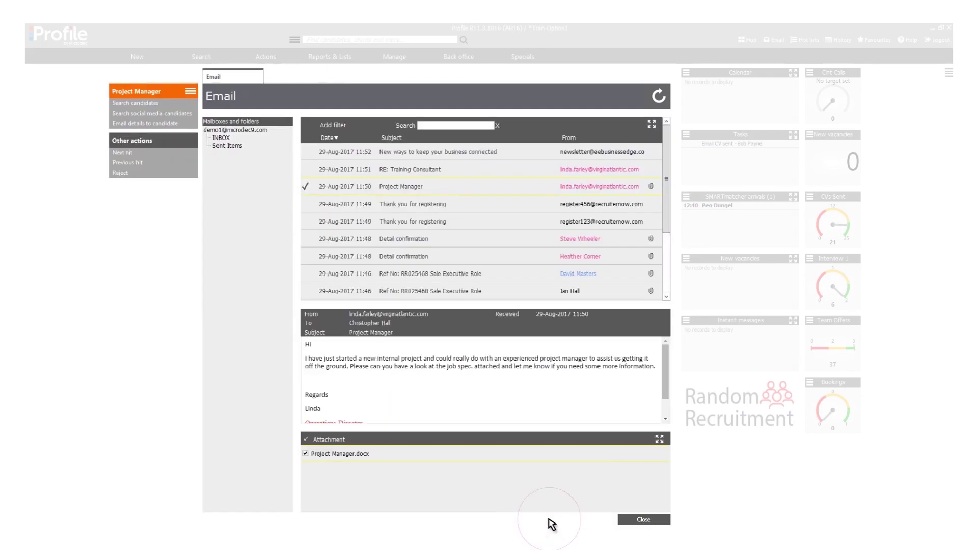
# - View the Project Manager vacancy's description in its documents and files, and start a candidate search from the vacancy
pyautogui.click(628, 521)
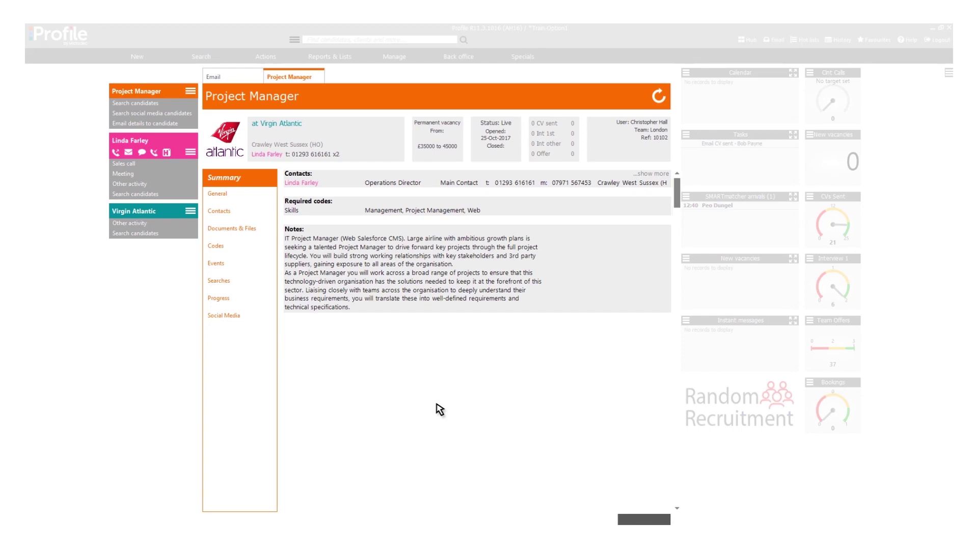
pyautogui.click(243, 232)
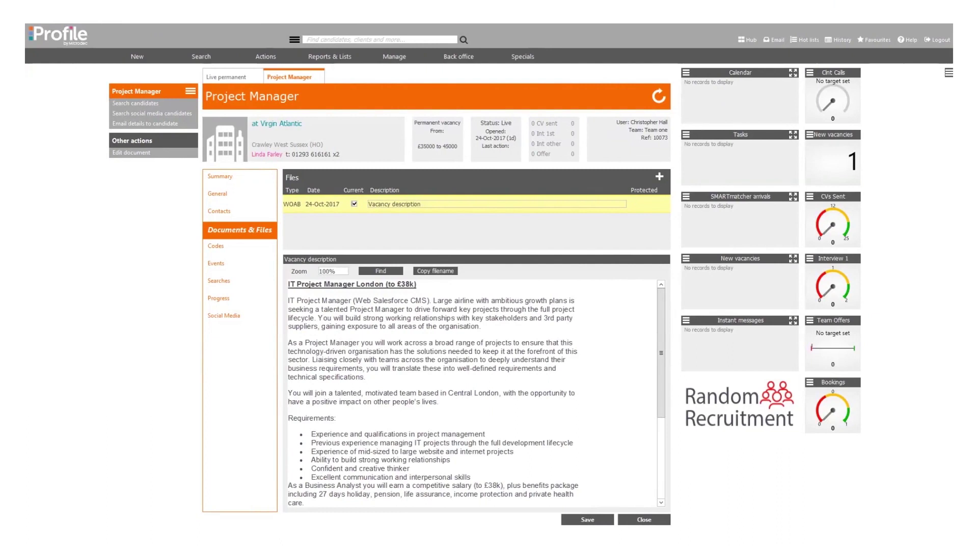
pyautogui.click(167, 105)
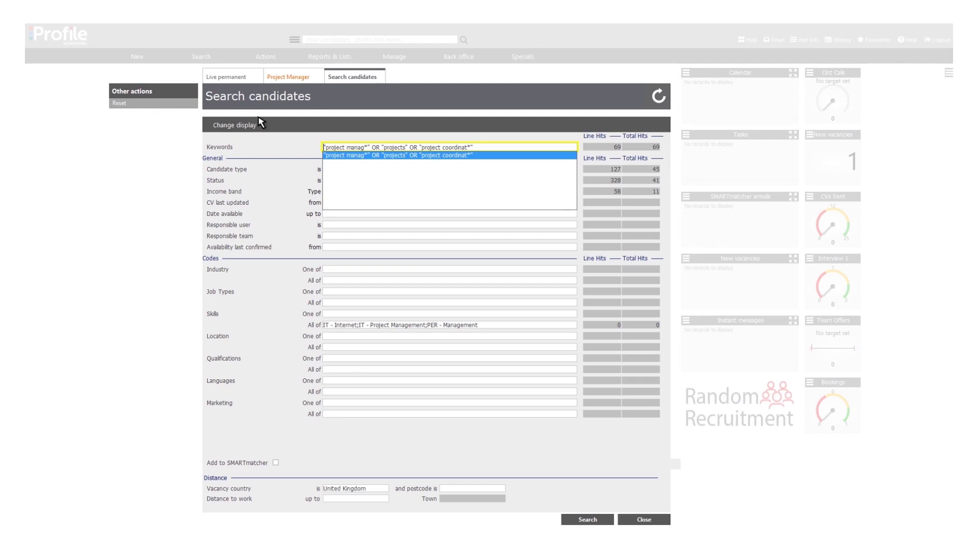
# - Move the skills IT - Internet, IT - Project Management and PER - Management from All of to One of, and run the candidate search
pyautogui.click(485, 154)
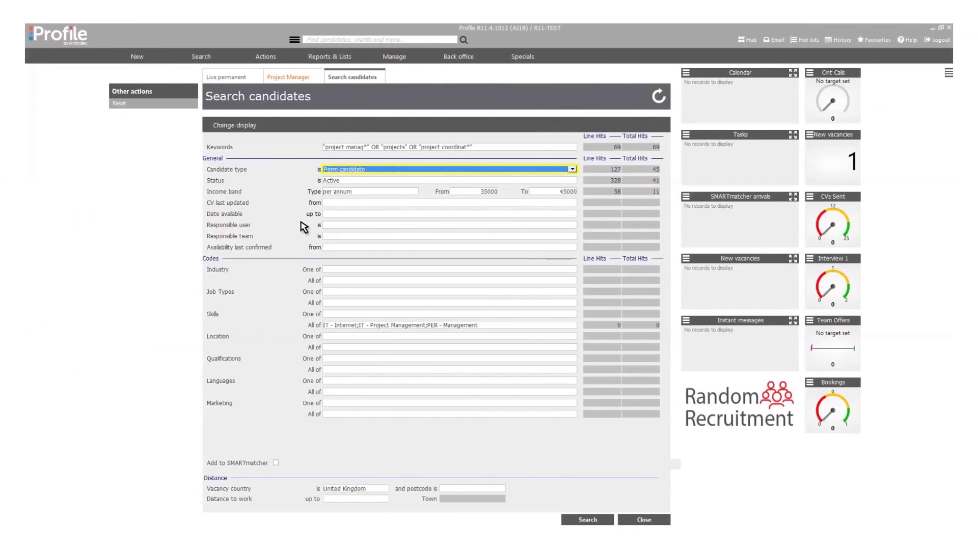
pyautogui.click(344, 204)
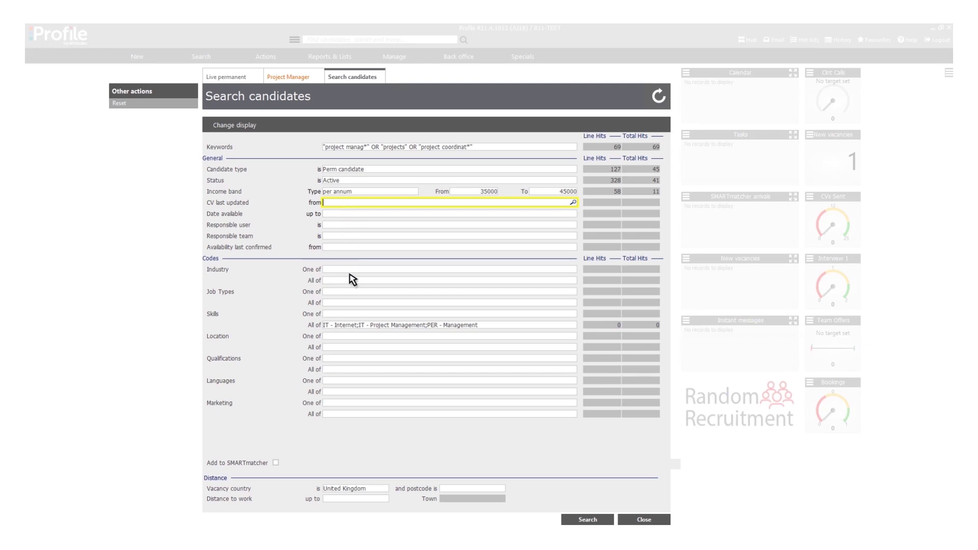
pyautogui.rightClick(360, 327)
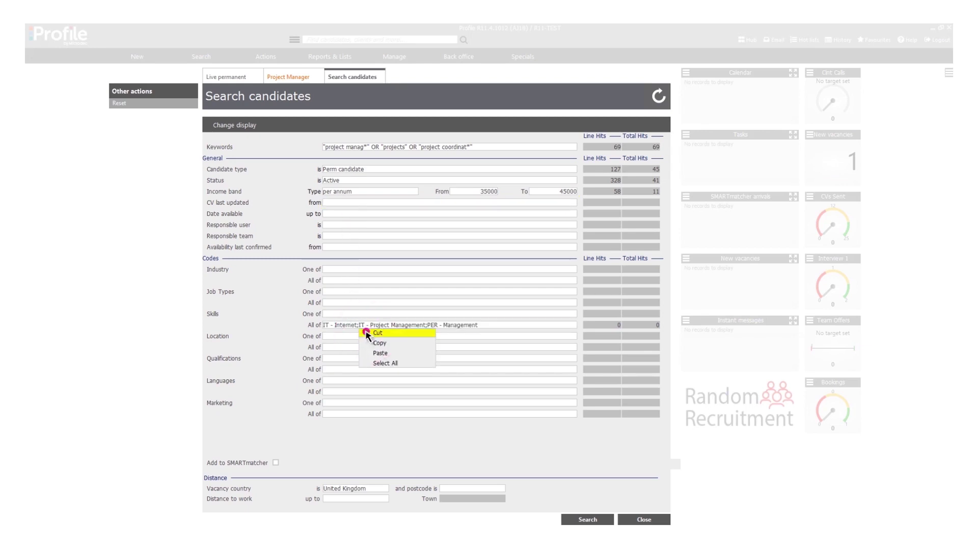
pyautogui.click(377, 333)
pyautogui.rightClick(370, 315)
pyautogui.click(383, 340)
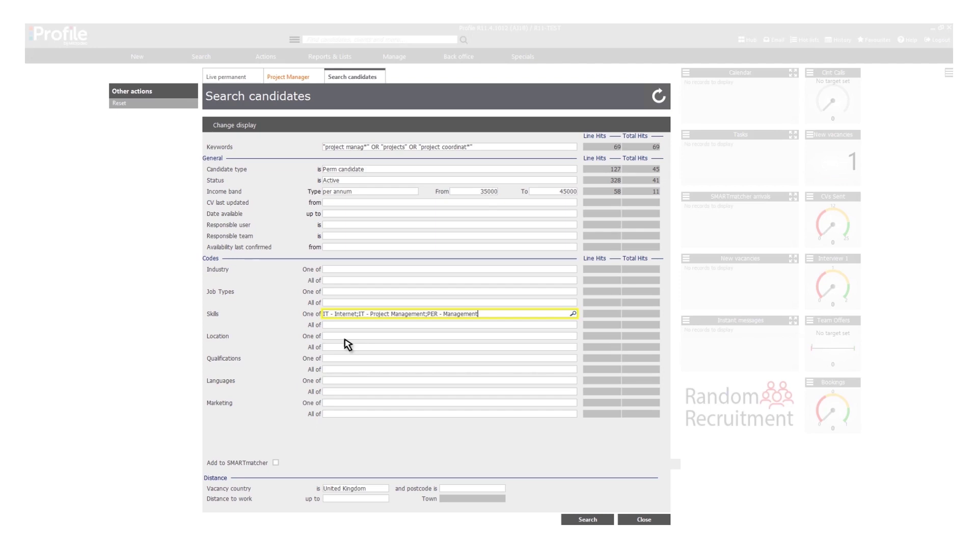
pyautogui.press('Tab')
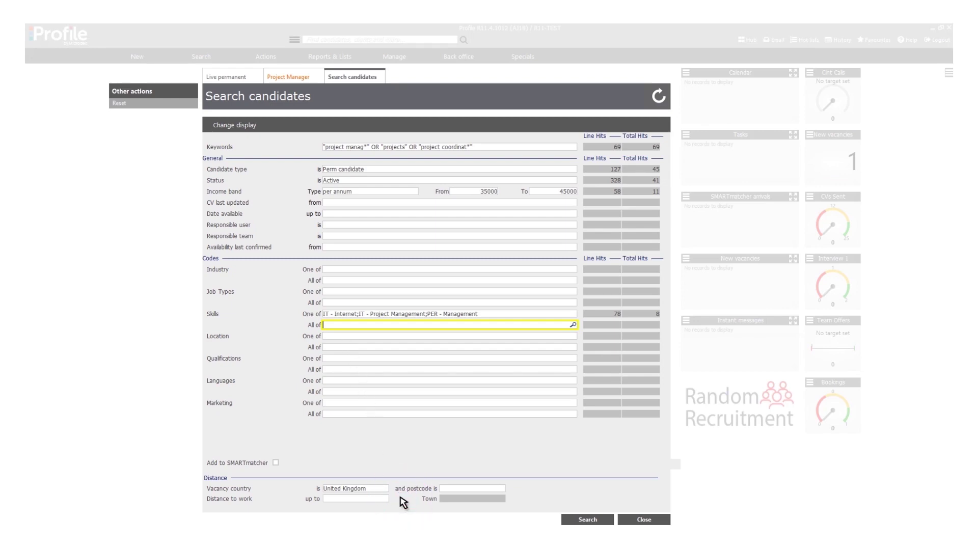
pyautogui.click(462, 490)
pyautogui.click(579, 520)
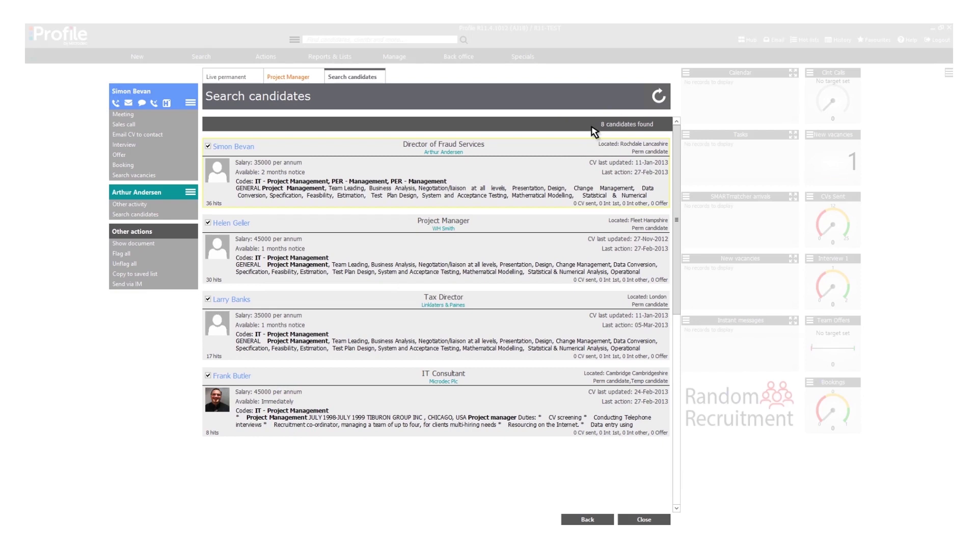
# - Look through the full list of matching candidates, checking their salaries, skill codes and keyword hits
pyautogui.click(676, 508)
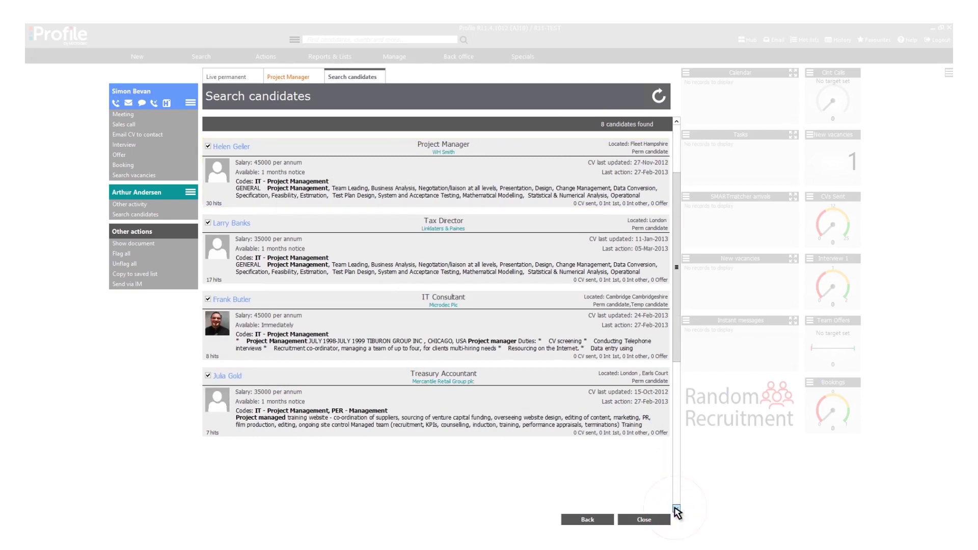
pyautogui.click(677, 508)
pyautogui.click(676, 508)
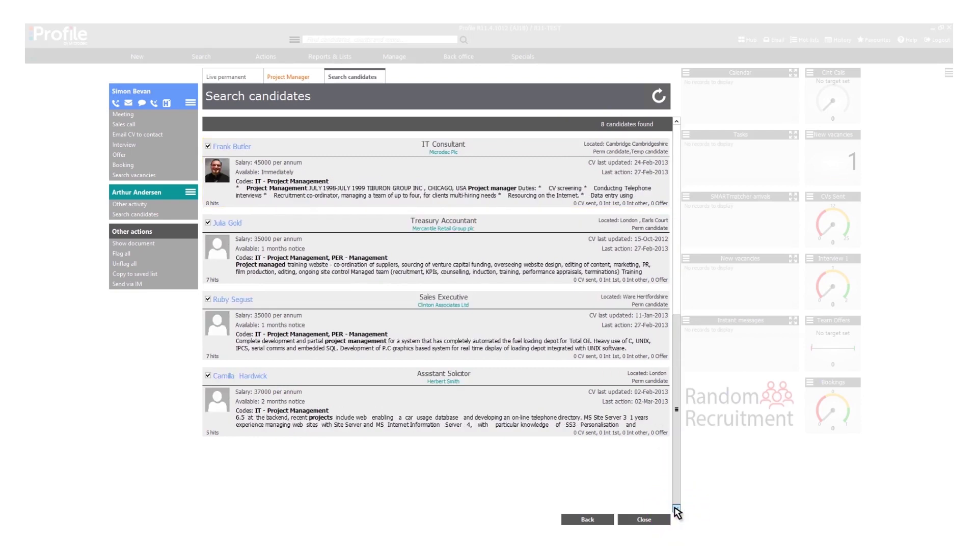
pyautogui.click(676, 508)
pyautogui.click(677, 122)
pyautogui.click(676, 121)
pyautogui.click(676, 121)
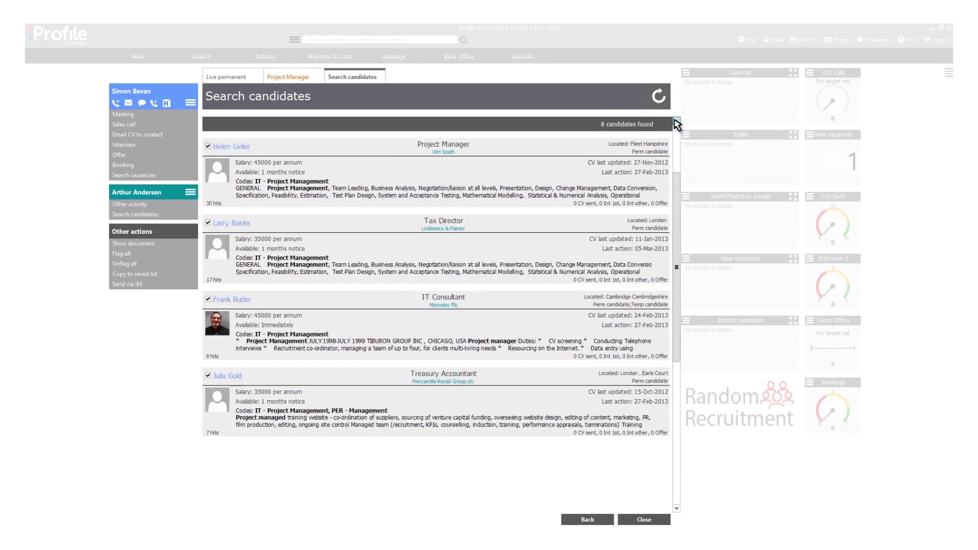
pyautogui.click(676, 121)
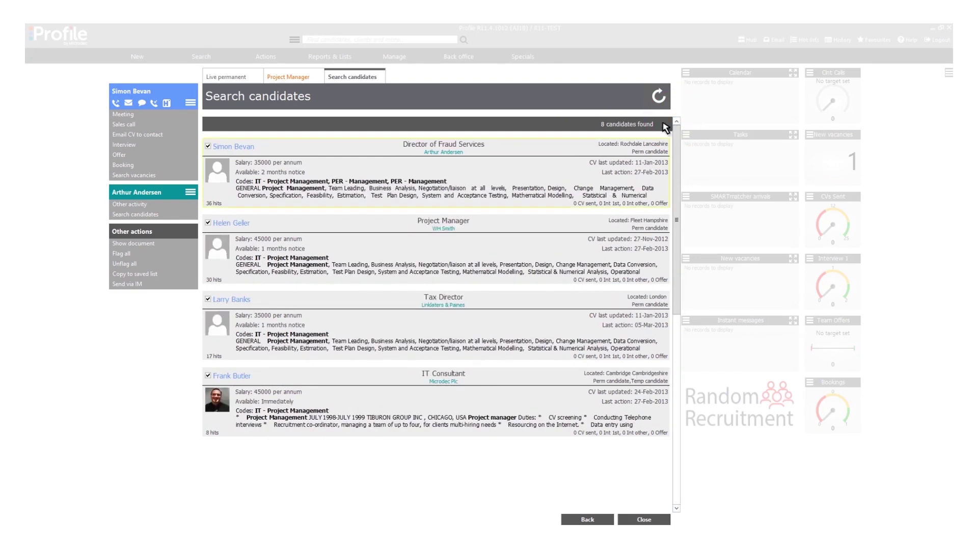
# - View the documents of the first four matching candidates with their highlighted search hits, and close the document viewer
pyautogui.click(164, 246)
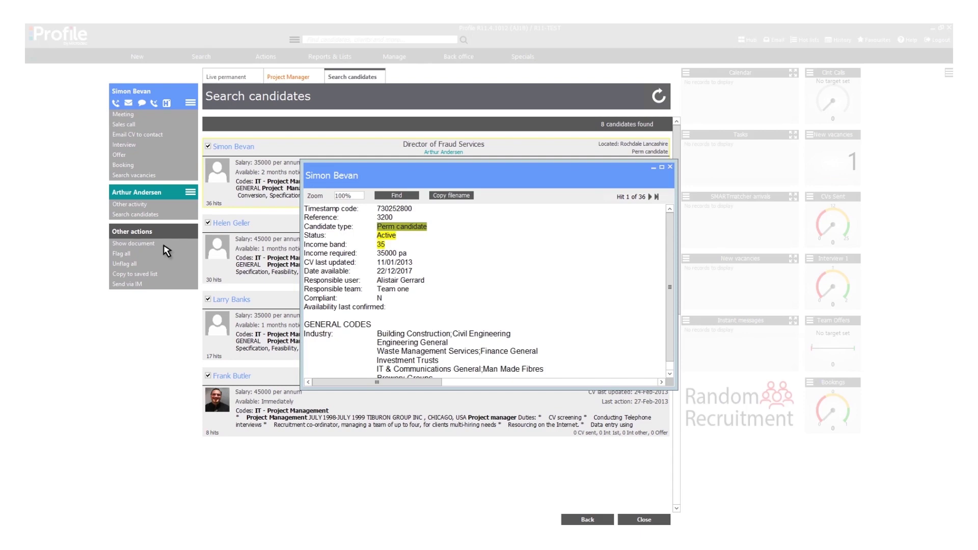
pyautogui.click(223, 270)
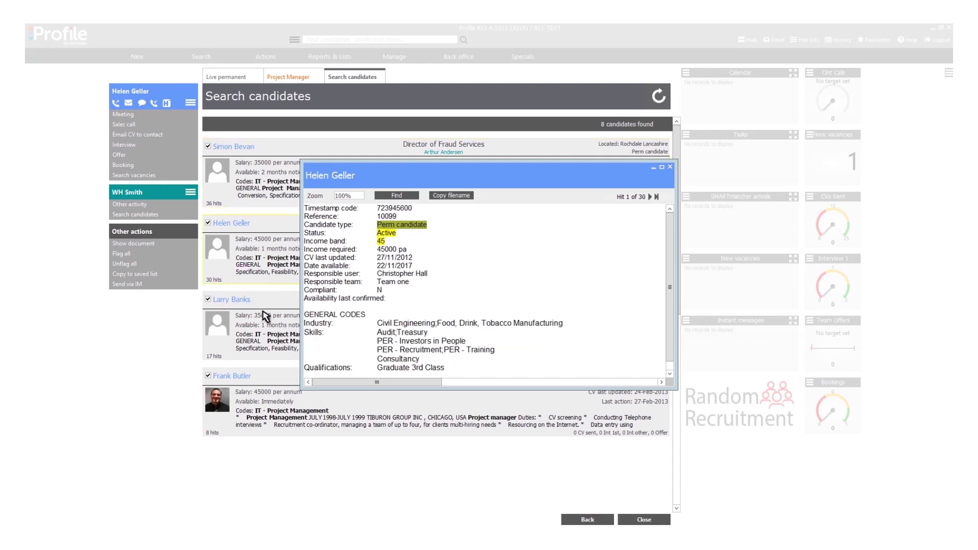
pyautogui.click(265, 316)
pyautogui.click(268, 383)
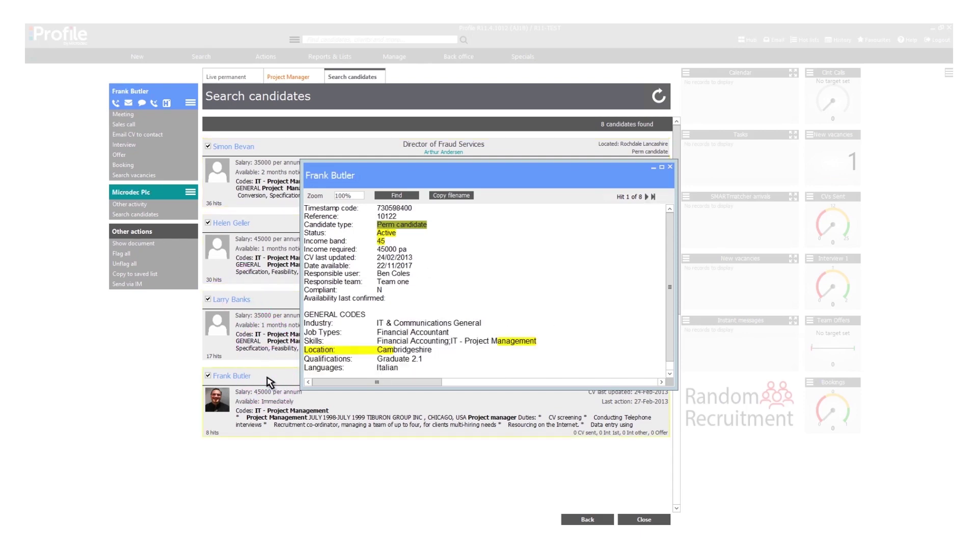
pyautogui.click(670, 167)
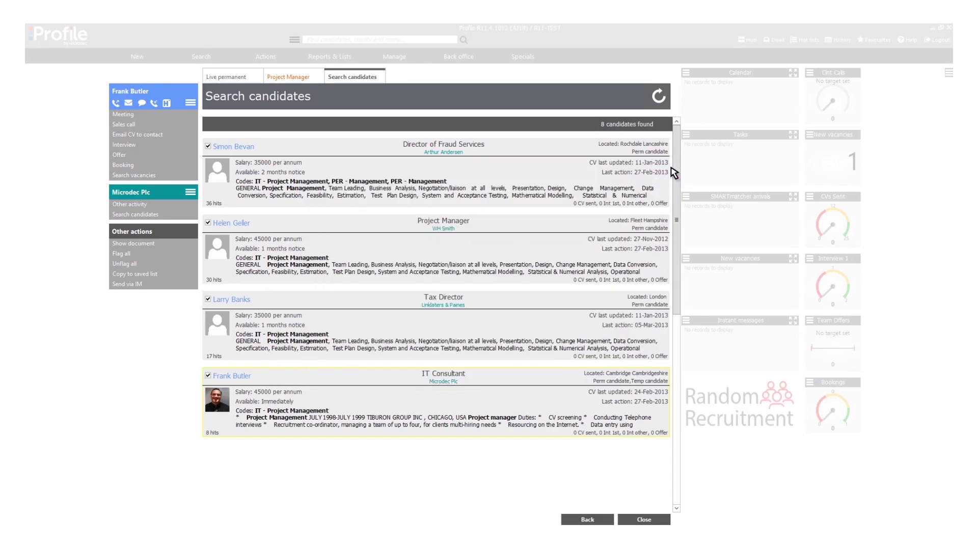
# - Copy the flagged candidates from the search results to a saved list
pyautogui.click(253, 224)
pyautogui.click(208, 376)
pyautogui.click(164, 274)
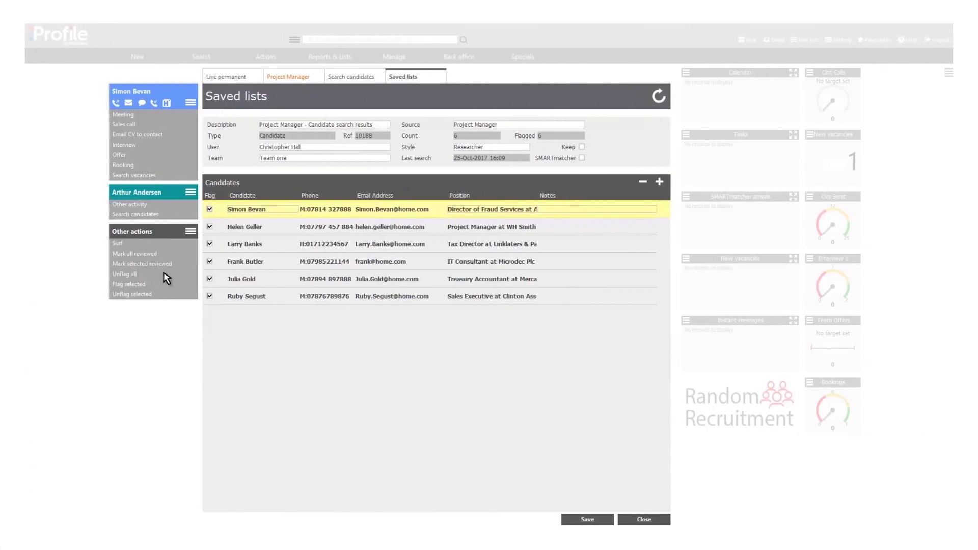
# - Review the saved list's details and the additional actions available for the whole list
pyautogui.click(581, 147)
pyautogui.click(653, 187)
pyautogui.click(189, 265)
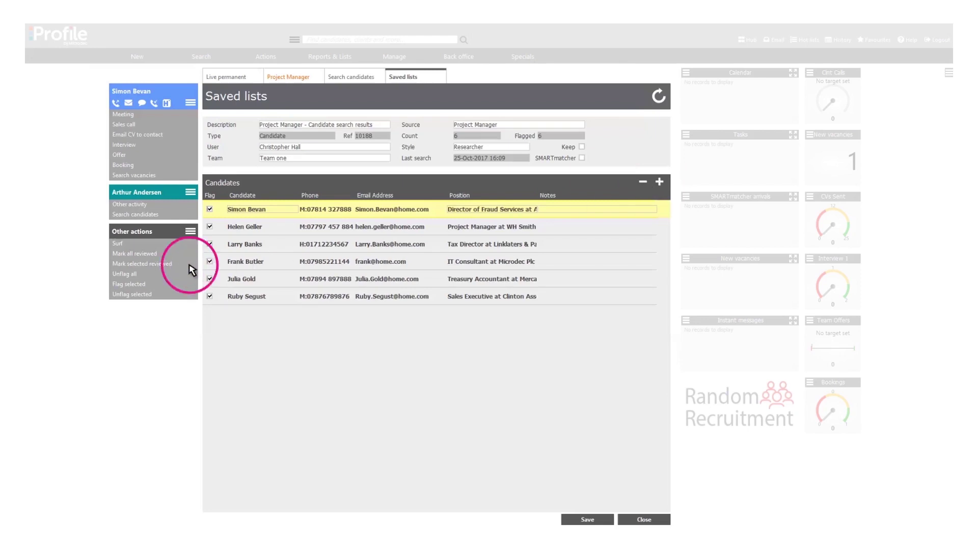
pyautogui.click(190, 232)
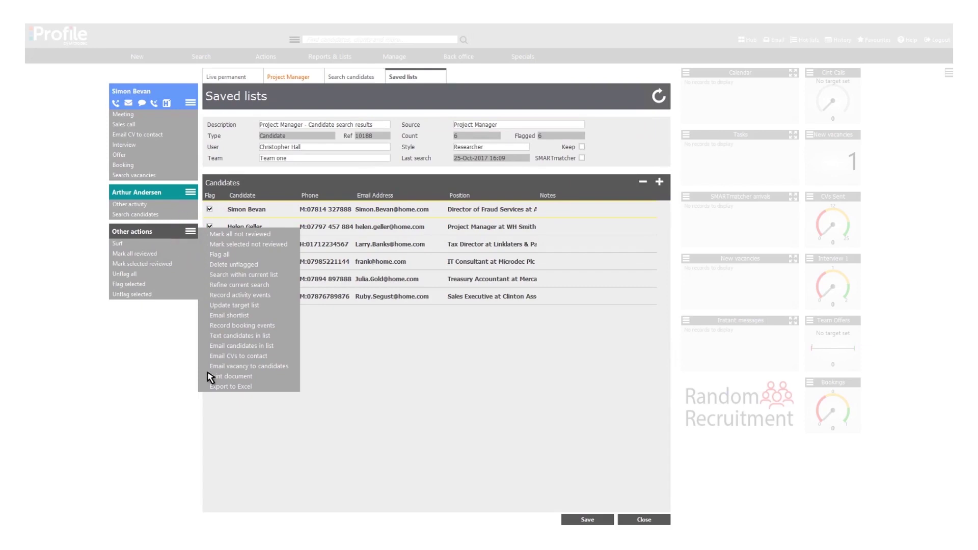
pyautogui.click(183, 286)
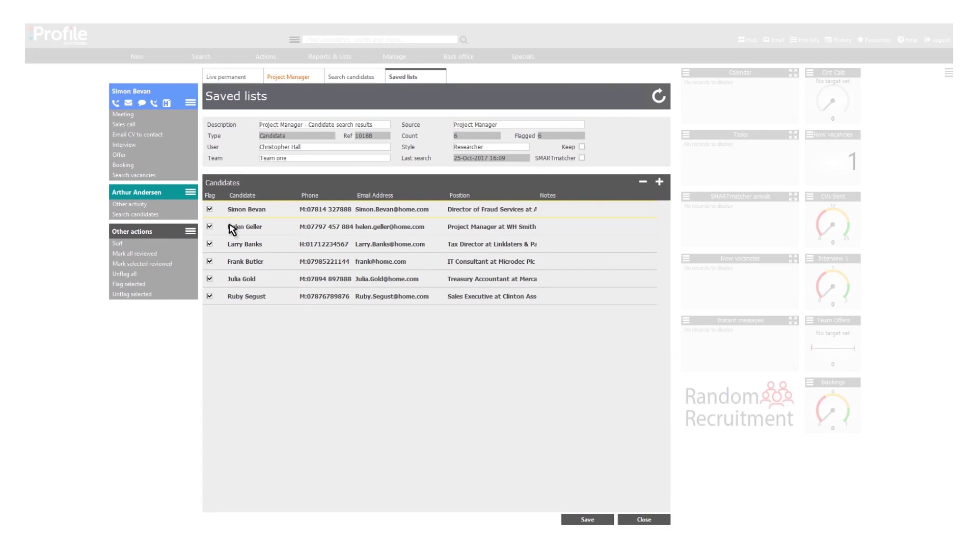
# - Review the additional actions and telephone numbers for the first candidate in the saved list, without dialling
pyautogui.click(190, 102)
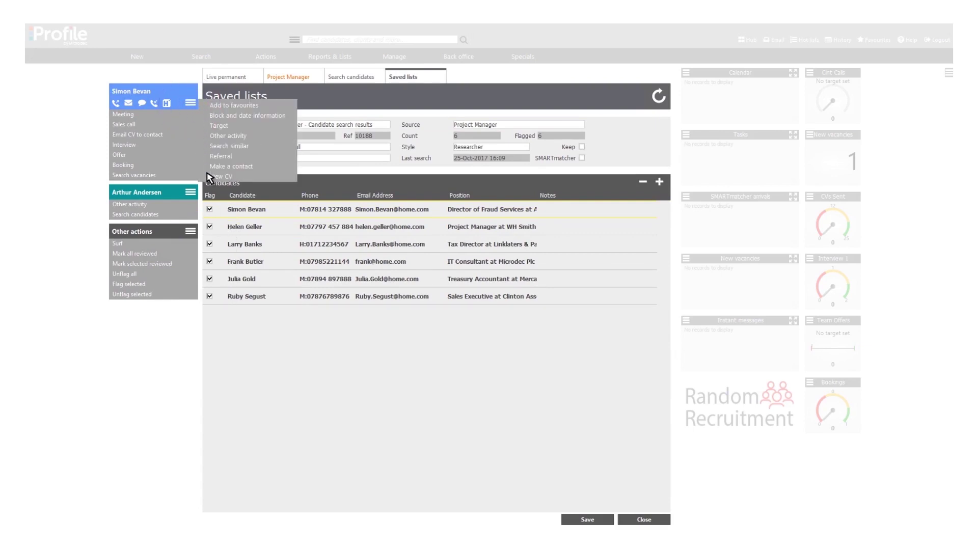
pyautogui.click(228, 212)
pyautogui.click(227, 212)
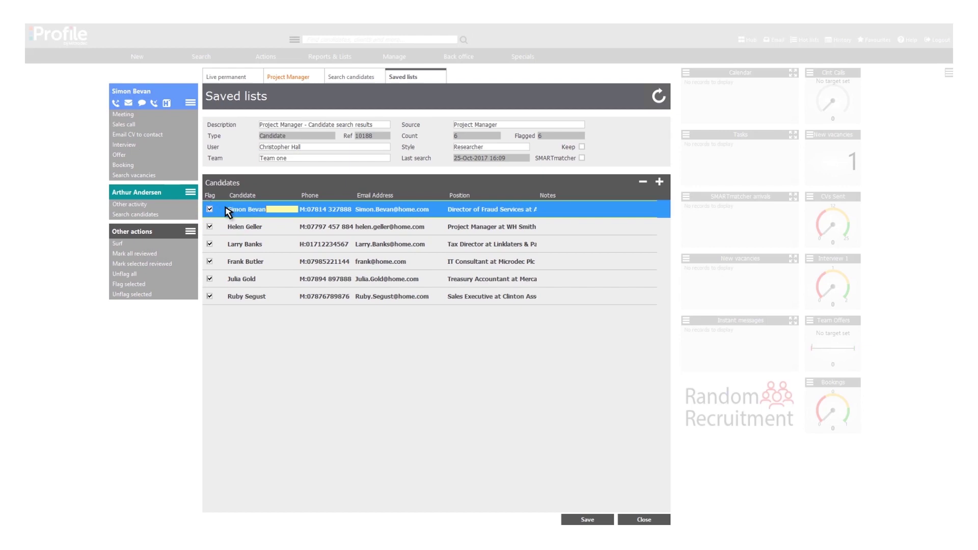
pyautogui.click(118, 103)
pyautogui.click(436, 244)
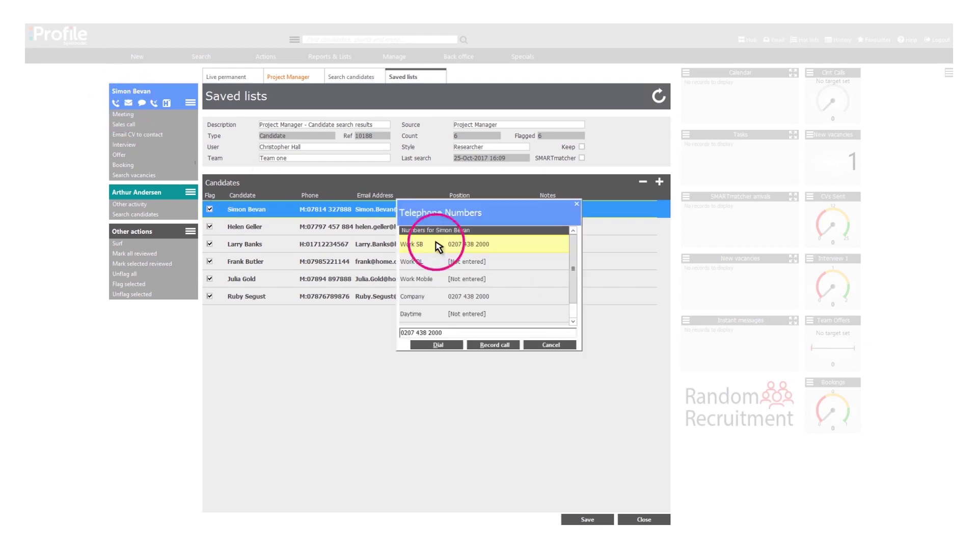
pyautogui.click(543, 346)
# - Review the saved list's option for emailing its candidates, and close all open tabs
pyautogui.click(190, 232)
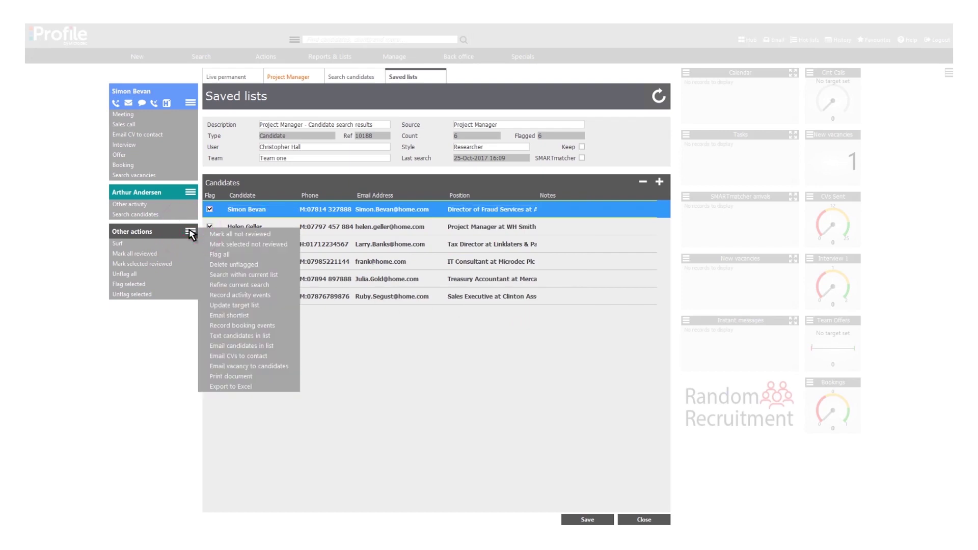
pyautogui.click(208, 347)
pyautogui.rightClick(406, 79)
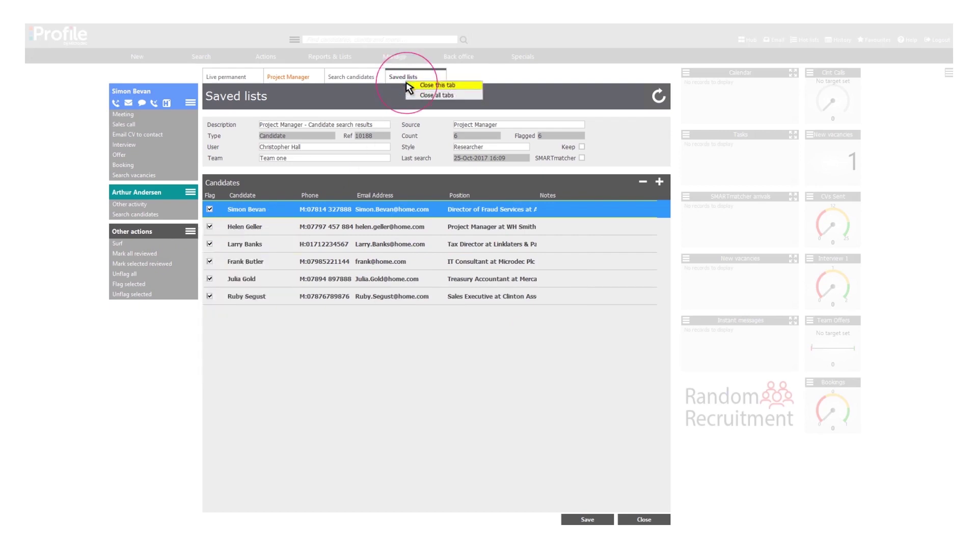
pyautogui.click(408, 95)
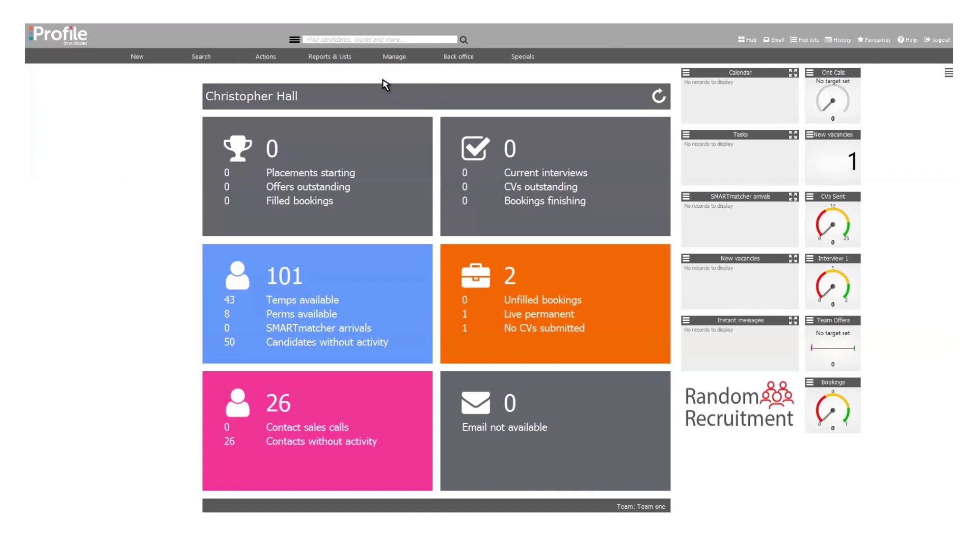
# - Open the saved lists overview and review its options for merging, transferring, copying and moving lists to a hot list
pyautogui.click(343, 59)
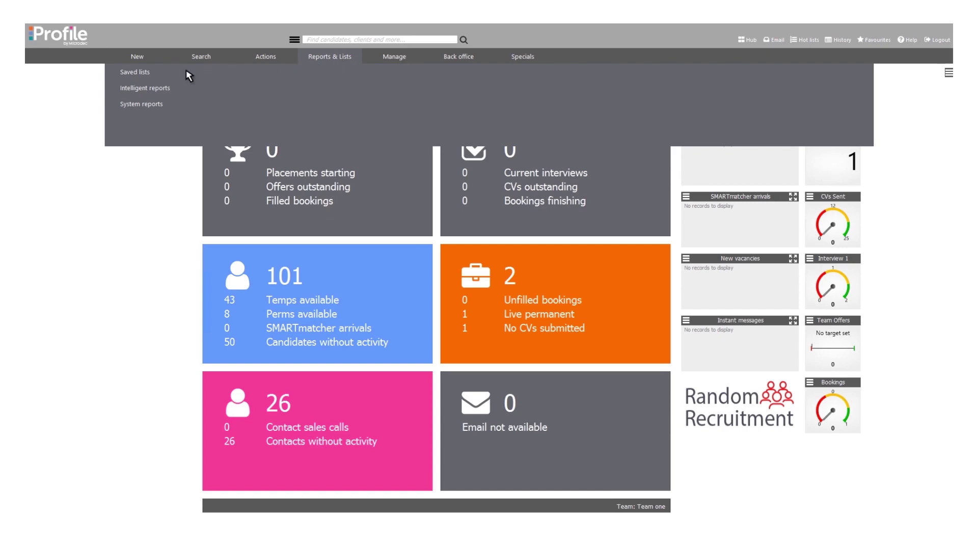
pyautogui.click(155, 73)
pyautogui.click(175, 123)
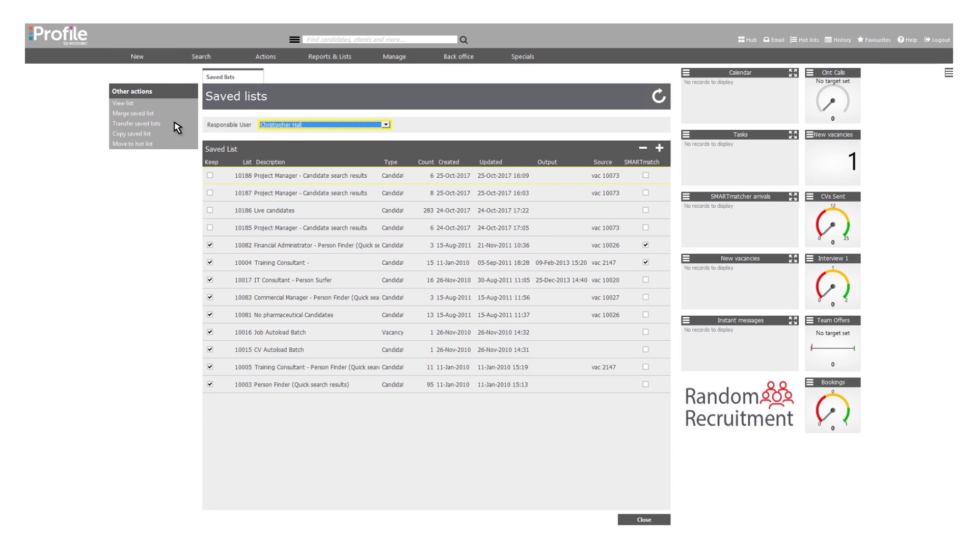
pyautogui.click(155, 113)
pyautogui.click(157, 112)
pyautogui.click(166, 126)
pyautogui.click(158, 135)
pyautogui.click(159, 144)
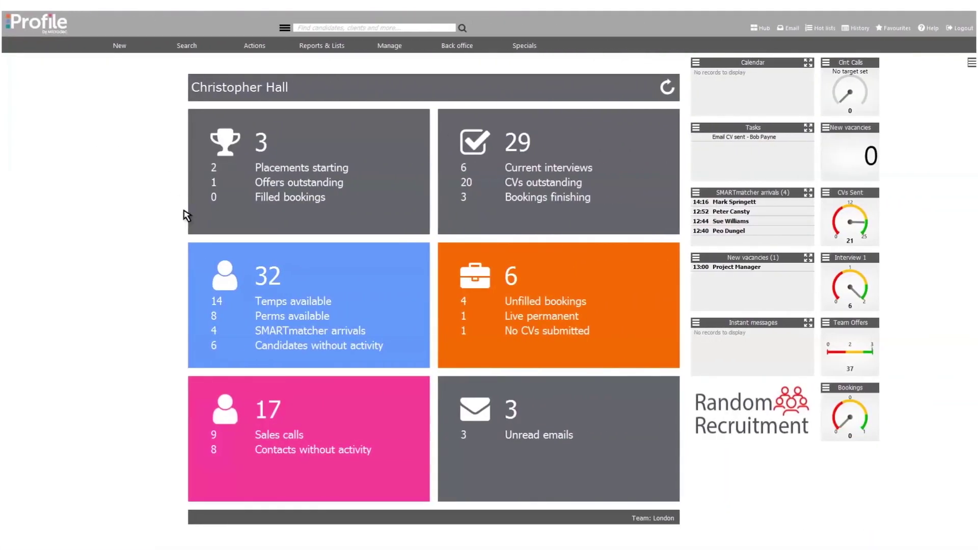
pyautogui.click(268, 433)
pyautogui.click(253, 347)
pyautogui.click(478, 322)
pyautogui.click(486, 188)
pyautogui.click(501, 170)
# - Open the Live candidates report from the candidate intelligent reports
pyautogui.click(336, 49)
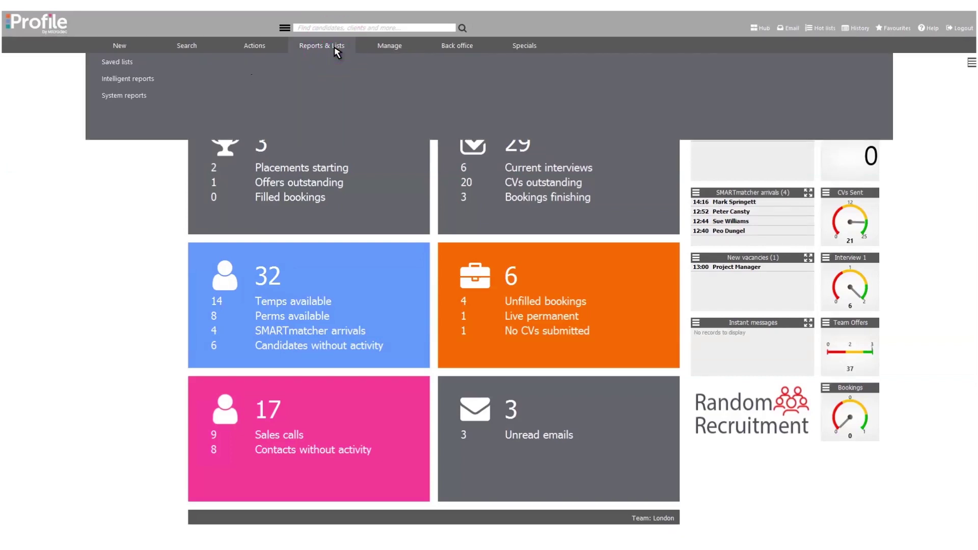
pyautogui.click(161, 80)
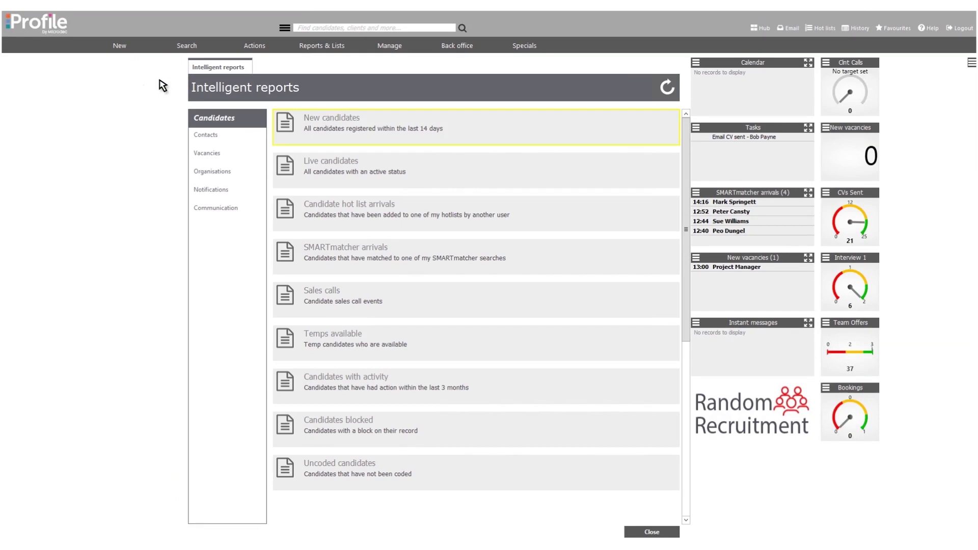
pyautogui.click(247, 123)
pyautogui.click(302, 172)
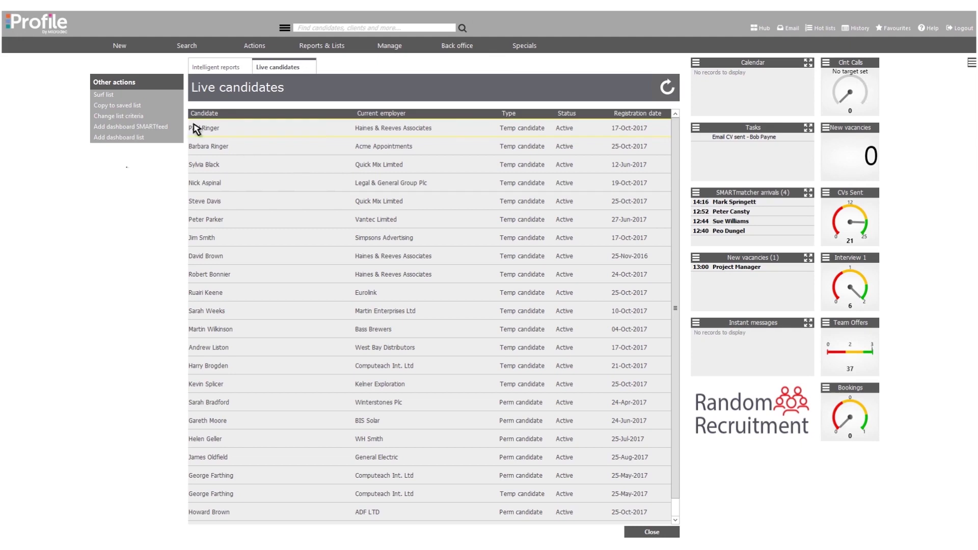
# - Filter the Live candidates report to the London team with the user blank, and copy the results to a saved list that opens for viewing
pyautogui.click(119, 116)
pyautogui.click(469, 253)
pyautogui.click(468, 261)
pyautogui.click(468, 265)
pyautogui.click(462, 281)
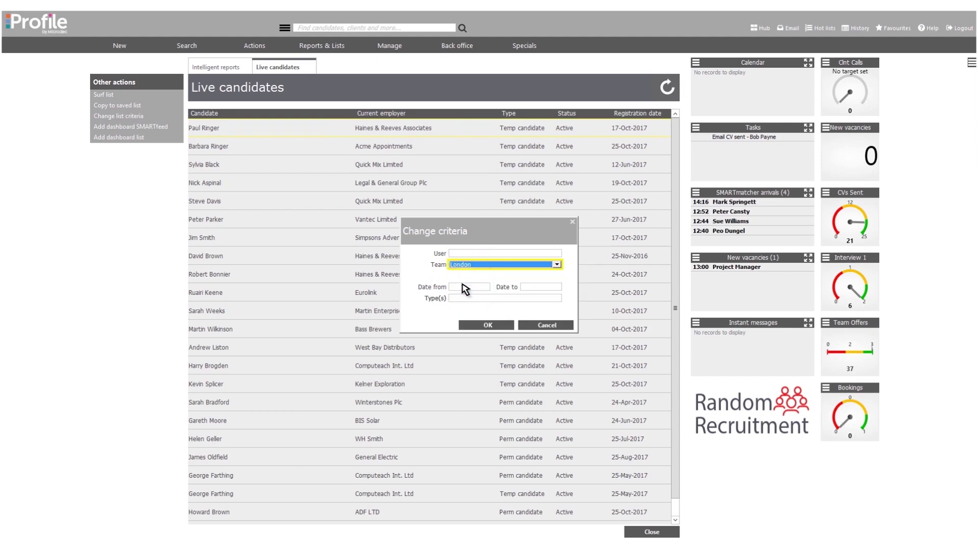
pyautogui.click(476, 325)
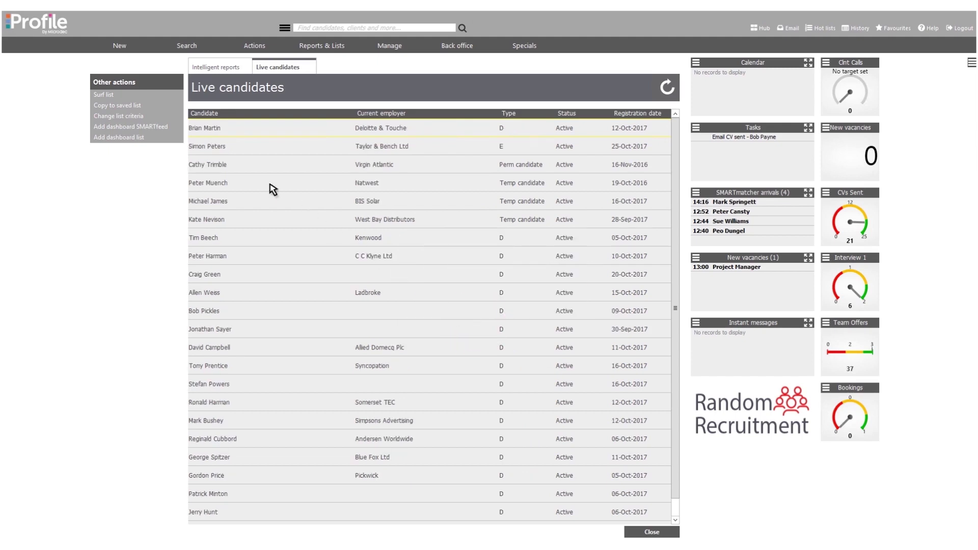
pyautogui.click(155, 106)
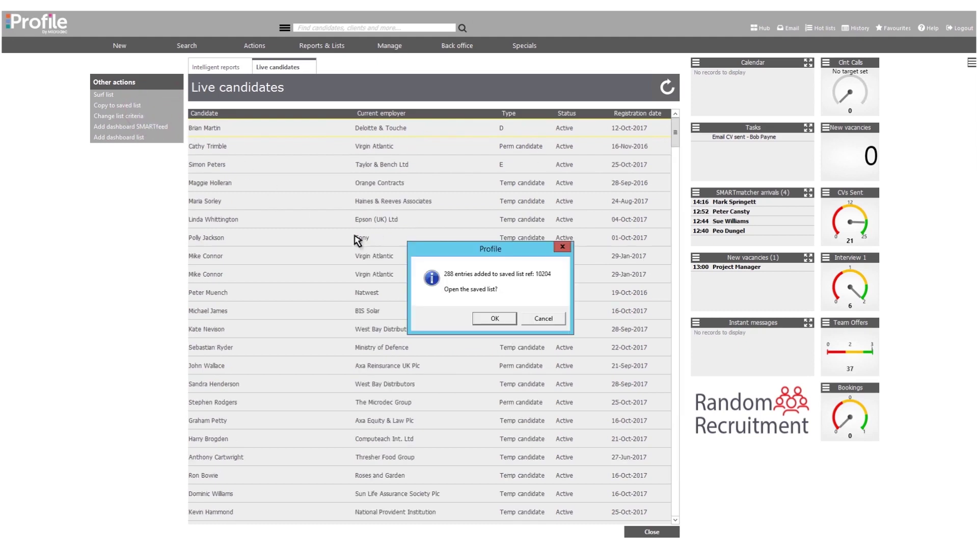
pyautogui.click(483, 320)
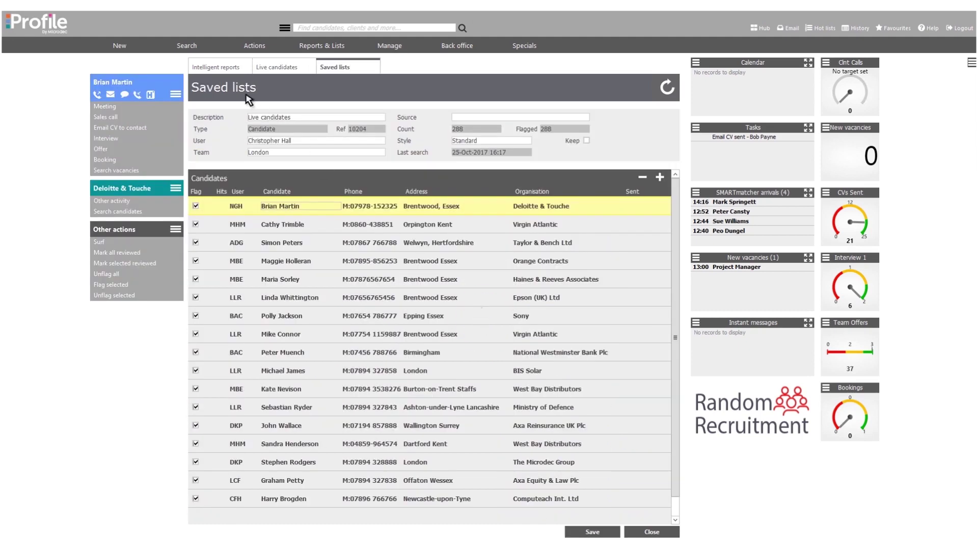
# - Return to the intelligent reports and browse the contact, vacancy, organisation, notification and communication categories
pyautogui.click(218, 67)
pyautogui.click(214, 118)
pyautogui.click(206, 135)
pyautogui.click(206, 155)
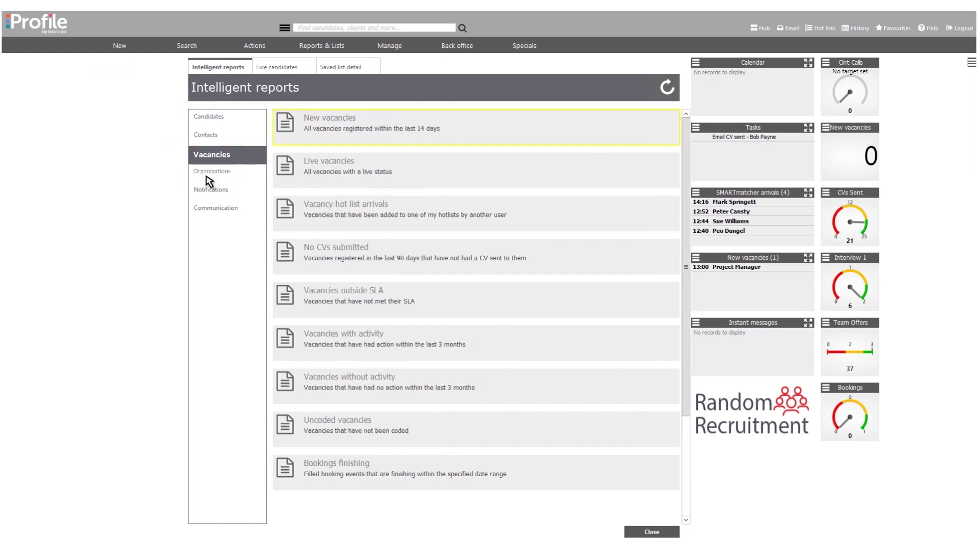
pyautogui.click(209, 171)
pyautogui.click(208, 189)
pyautogui.click(209, 209)
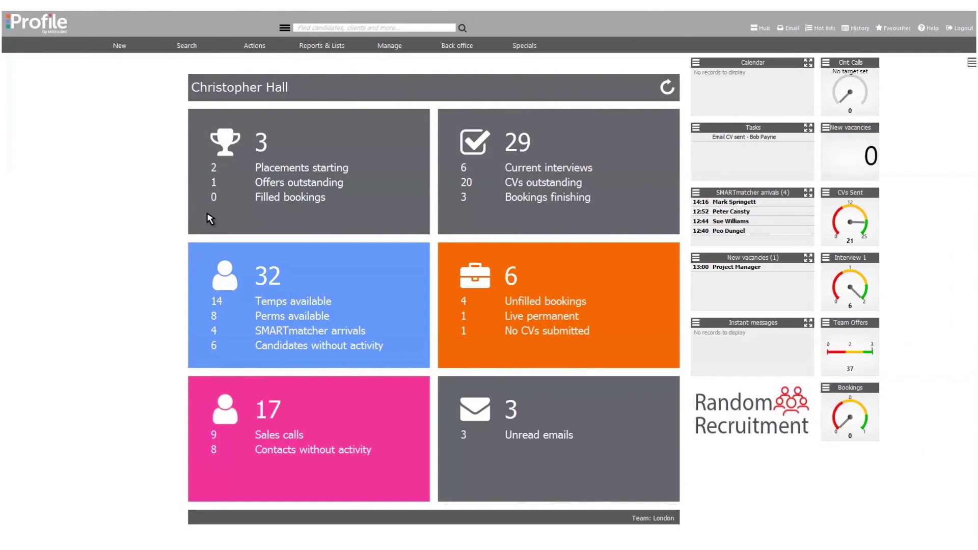
# - Open the Live vacancies report from the vacancy system reports
pyautogui.click(348, 48)
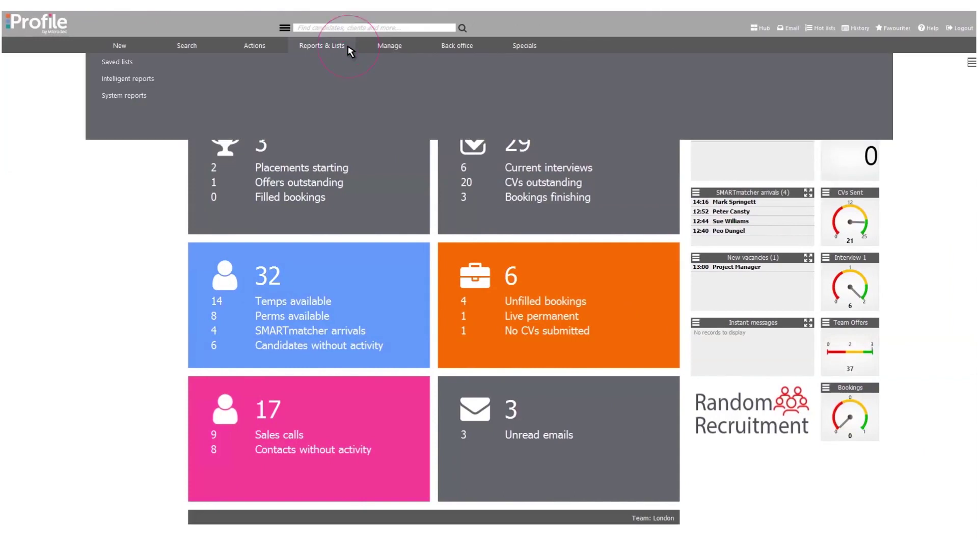
pyautogui.click(159, 98)
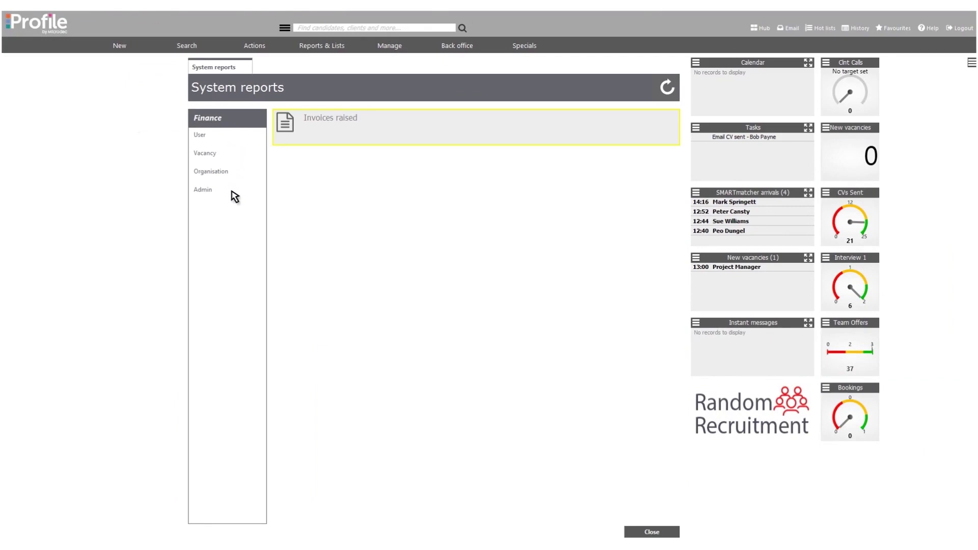
pyautogui.click(234, 156)
pyautogui.click(306, 139)
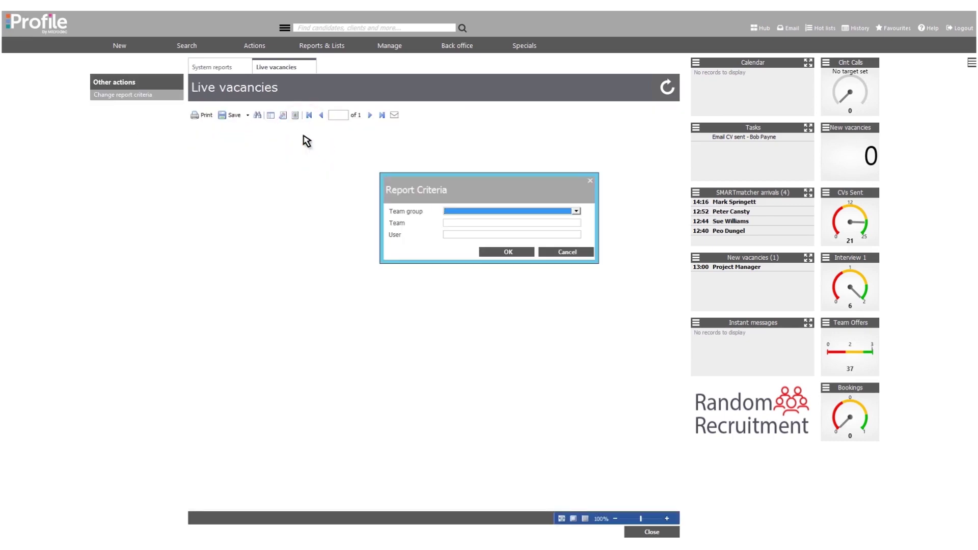
# - Generate the Live vacancies report for the London team, covering any team group and any user
pyautogui.click(429, 214)
pyautogui.click(451, 226)
pyautogui.click(453, 238)
pyautogui.click(509, 252)
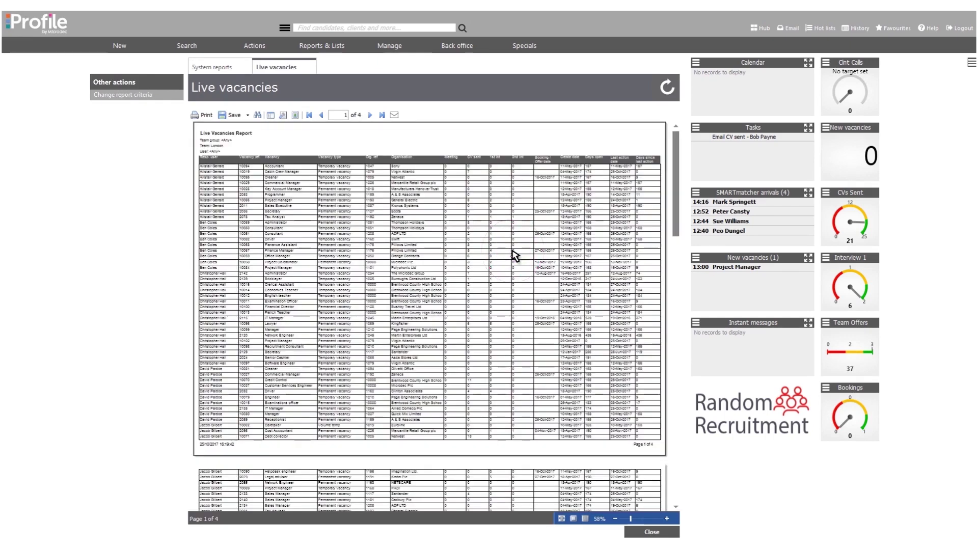